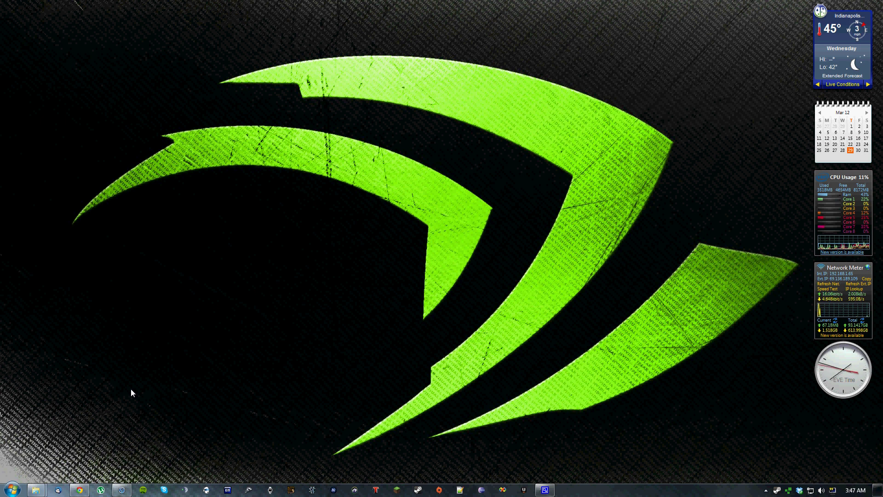
- Restore and arrange the Minecraft and Roaming Explorer windows, and select MagicLauncher_0.9.7.exe
{"action": "mouse_move", "coordinate": [36, 490]}
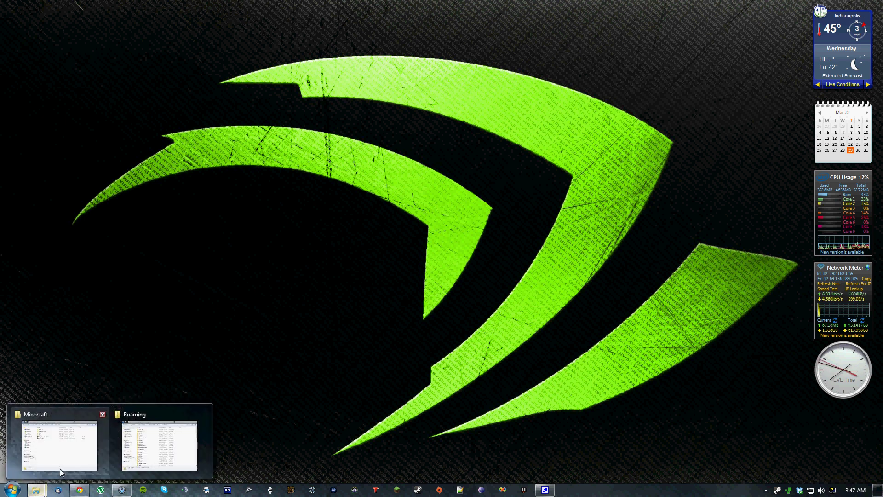
{"action": "left_click", "coordinate": [60, 472]}
{"action": "left_click", "coordinate": [151, 457]}
{"action": "left_click_drag", "start_coordinate": [392, 117], "coordinate": [337, 114]}
{"action": "left_click", "coordinate": [536, 77]}
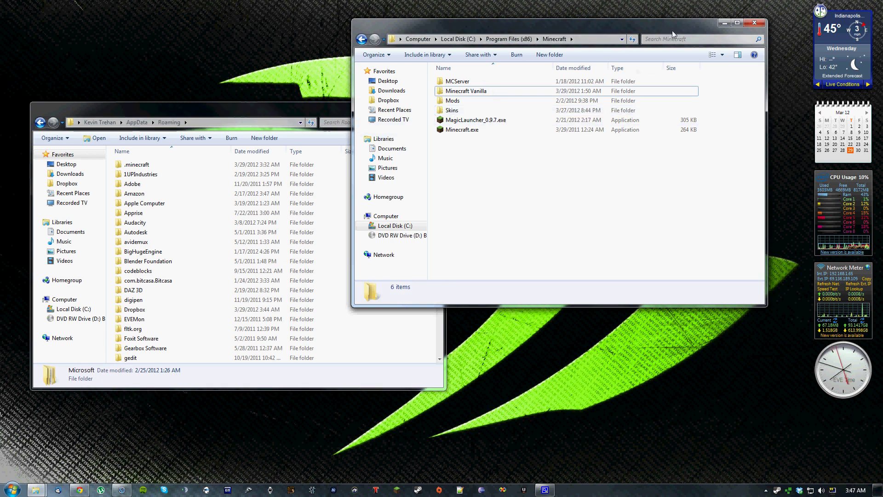
{"action": "left_click_drag", "start_coordinate": [672, 30], "coordinate": [699, 28]}
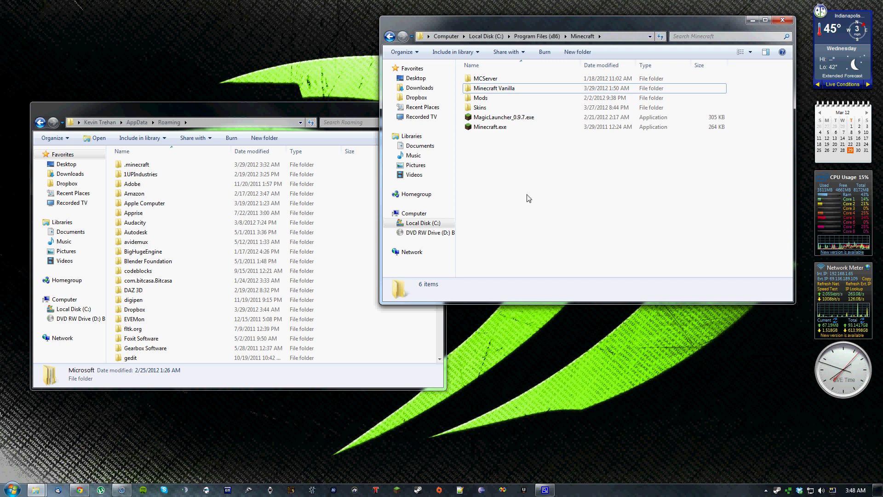
{"action": "left_click", "coordinate": [509, 118]}
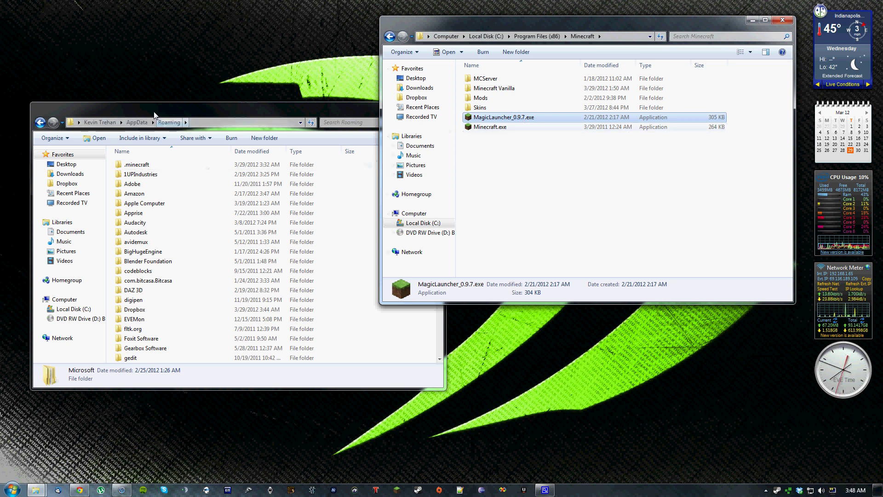
{"action": "left_click", "coordinate": [331, 108]}
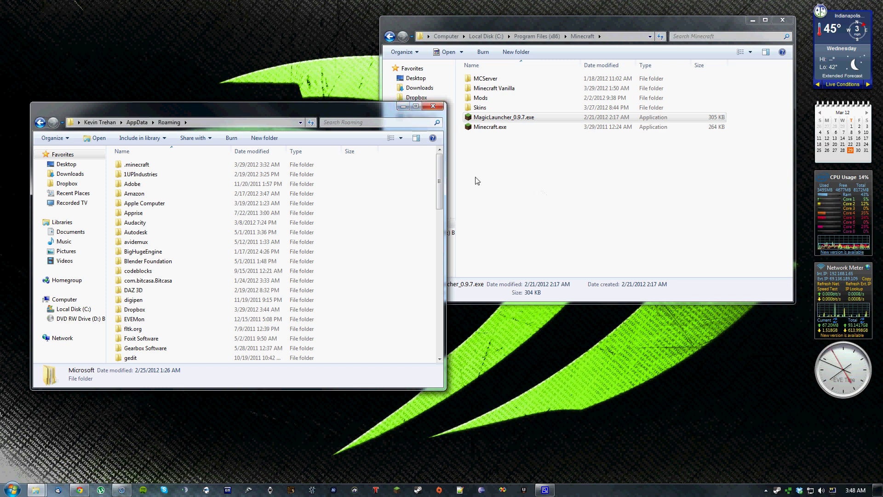
- Close both windows and reopen the Minecraft folder in Program Files (x86) from Explorer's jump list
{"action": "left_click", "coordinate": [433, 106]}
{"action": "left_click_drag", "start_coordinate": [604, 31], "coordinate": [576, 34]}
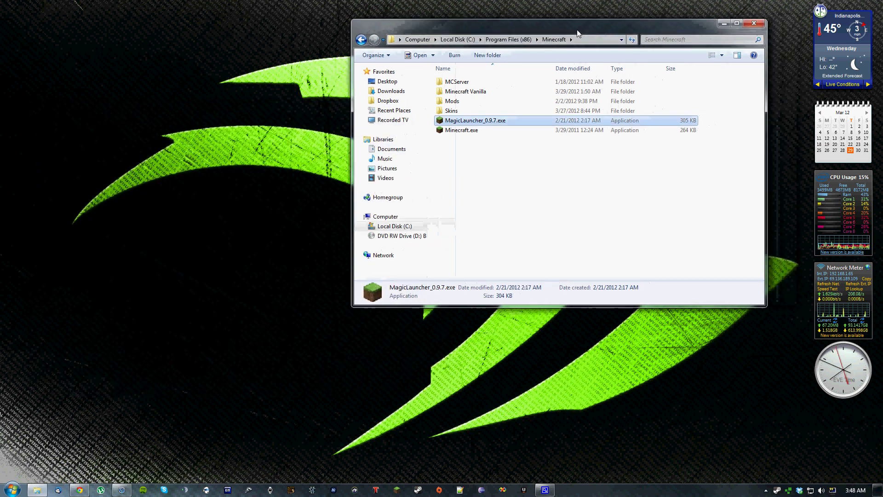
{"action": "left_click", "coordinate": [754, 23]}
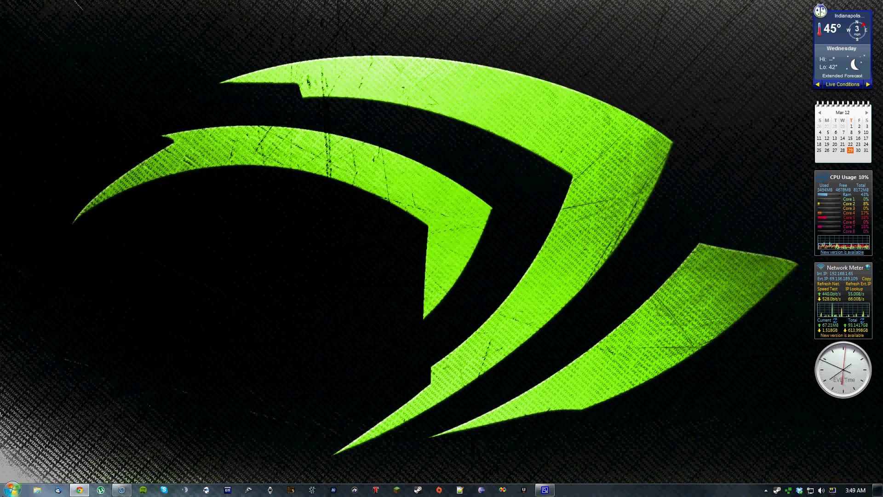
{"action": "left_click", "coordinate": [11, 489]}
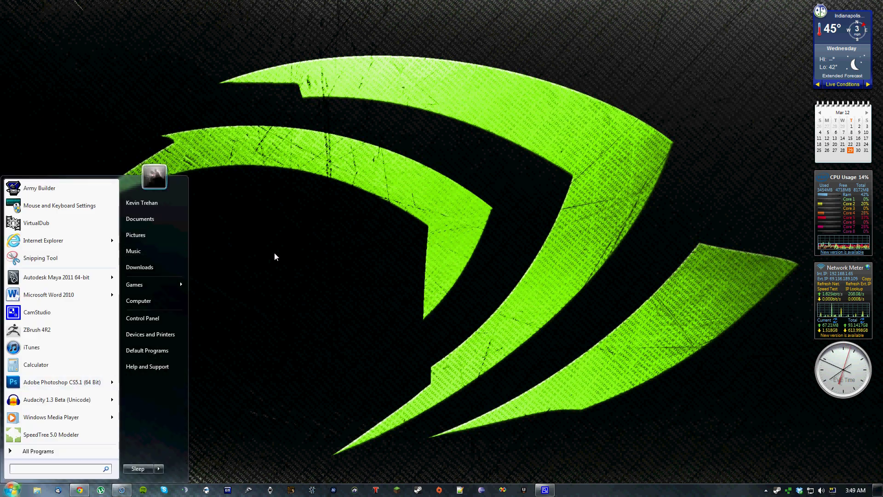
{"action": "left_click", "coordinate": [206, 267]}
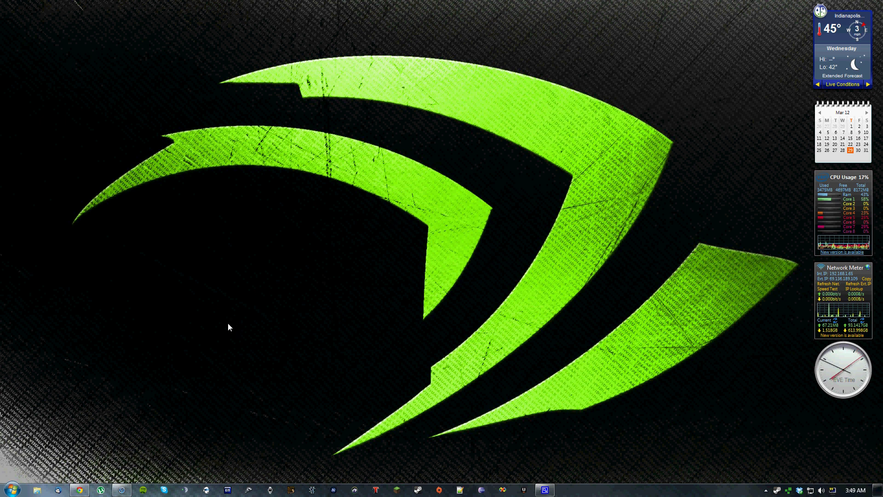
{"action": "right_click", "coordinate": [37, 490]}
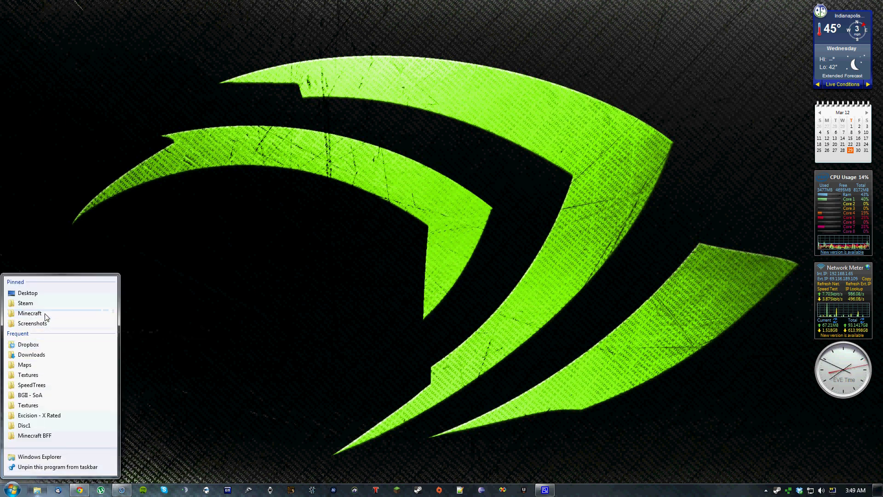
{"action": "left_click", "coordinate": [46, 313]}
{"action": "left_click", "coordinate": [492, 40]}
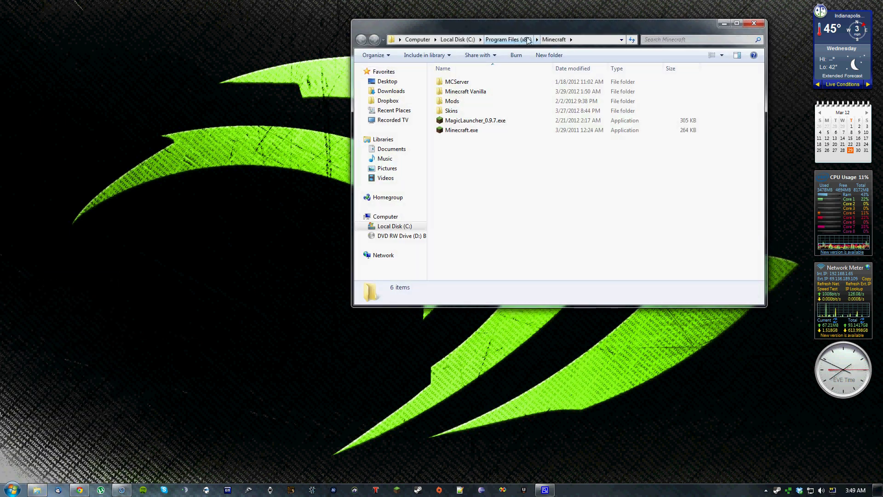
{"action": "key", "text": "Return"}
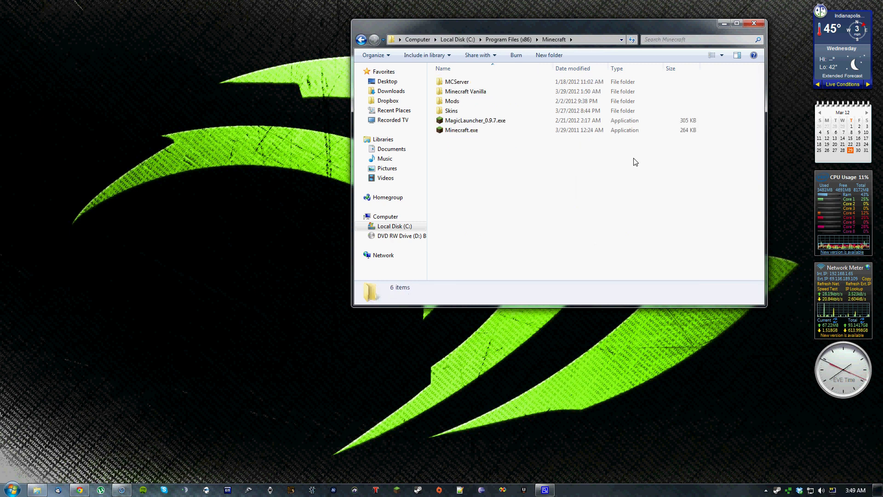
- Create a new folder named 'Minecraft Test001' inside Minecraft and open it
{"action": "key", "text": "ctrl+shift+n"}
{"action": "type", "text": "Minecr"}
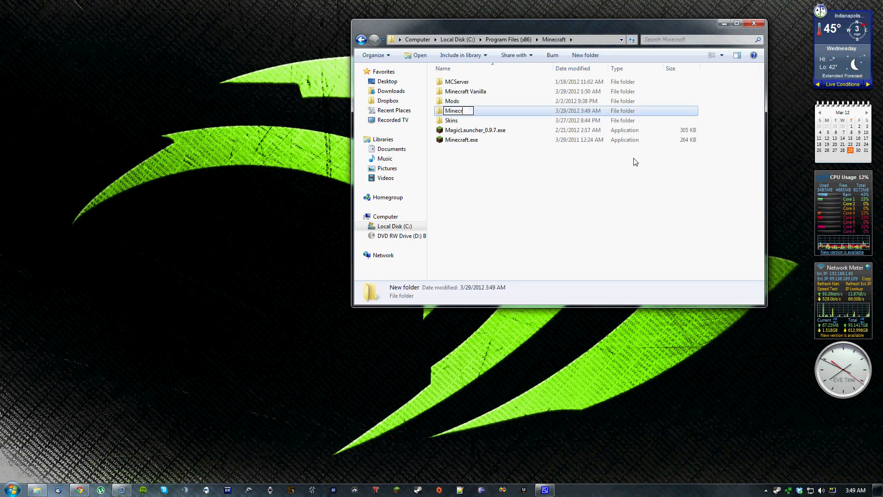
{"action": "type", "text": "aft Tes"}
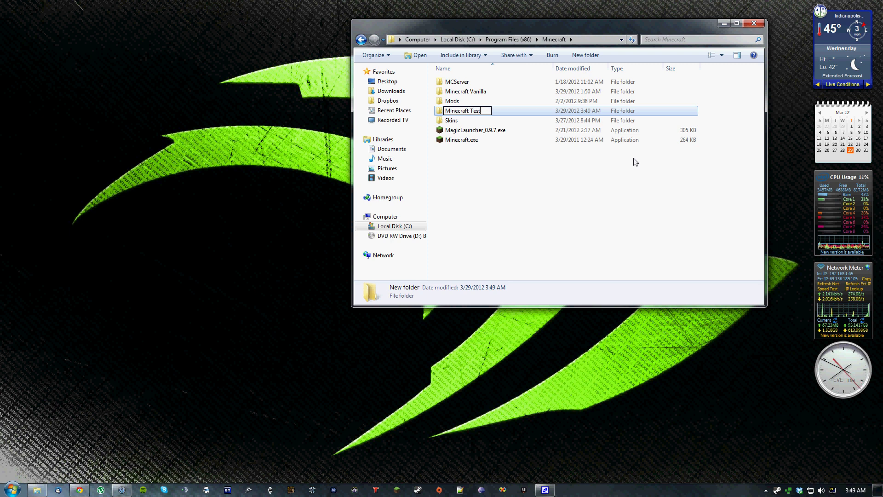
{"action": "type", "text": "t"}
{"action": "type", "text": "001"}
{"action": "key", "text": "Return"}
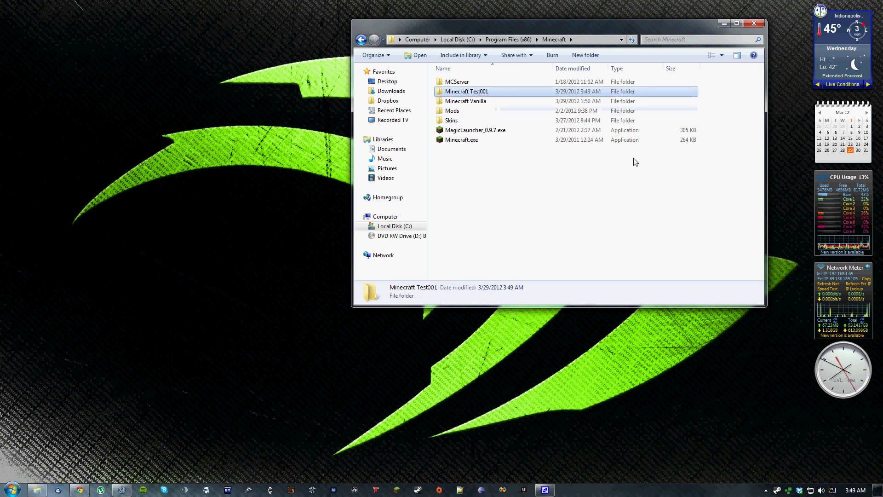
{"action": "double_click", "coordinate": [491, 92]}
- Create two subfolders, 'bin' and 'data', inside Minecraft Test001
{"action": "key", "text": "ctrl+shift+n"}
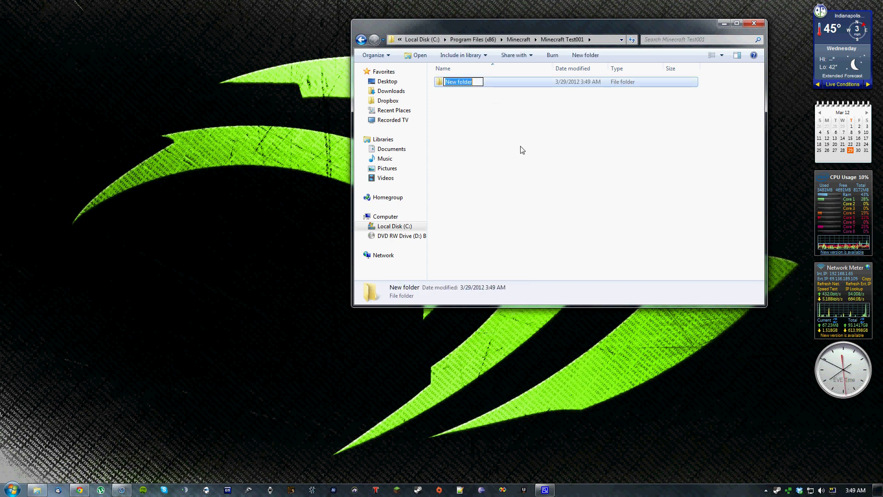
{"action": "type", "text": "bin"}
{"action": "key", "text": "Return"}
{"action": "left_click", "coordinate": [523, 151]}
{"action": "key", "text": "ctrl+shift+n"}
{"action": "type", "text": "data"}
{"action": "key", "text": "Return"}
{"action": "left_click_drag", "start_coordinate": [616, 25], "coordinate": [640, 29]}
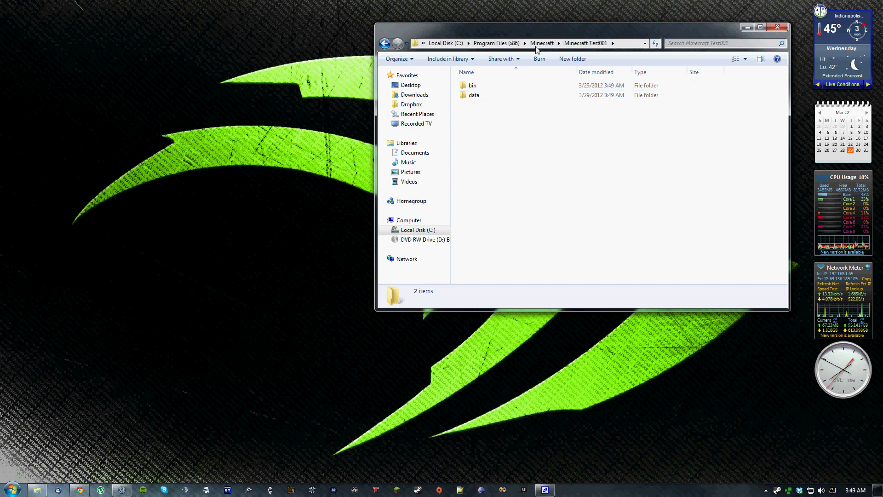
- Check the empty bin folder, then copy Minecraft.exe from the Minecraft folder
{"action": "key", "text": "Down"}
{"action": "key", "text": "Return"}
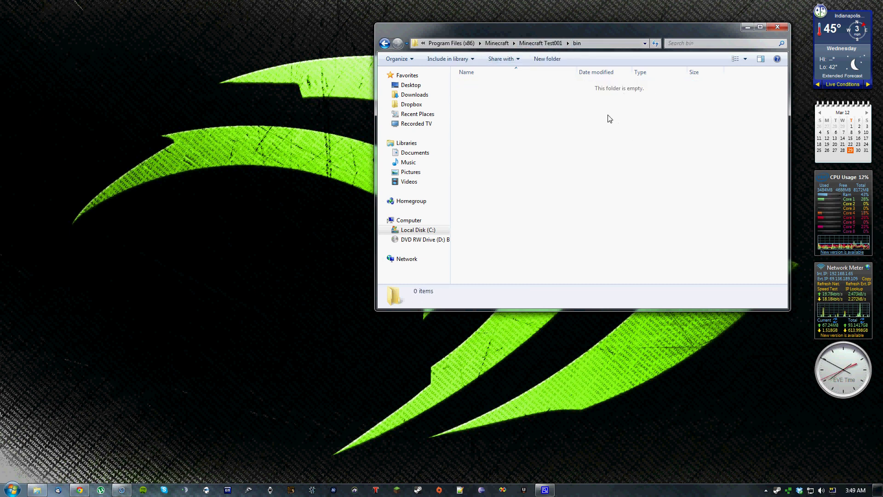
{"action": "left_click", "coordinate": [497, 42]}
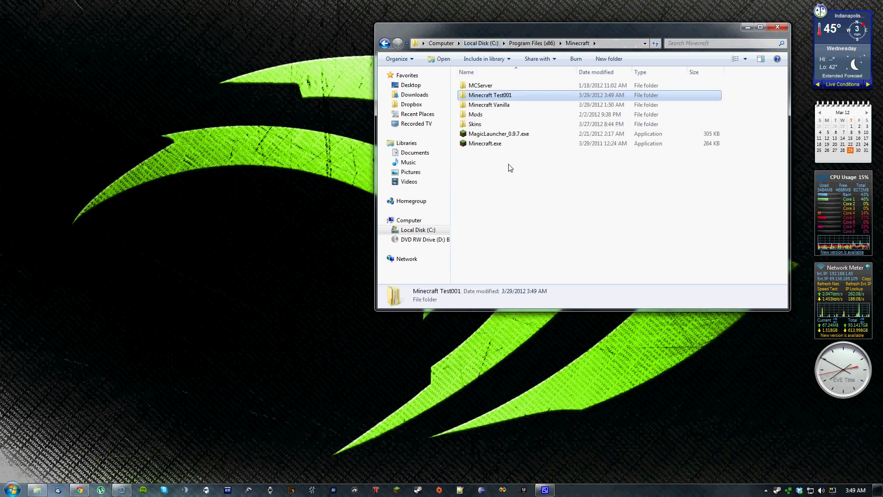
{"action": "right_click", "coordinate": [491, 146]}
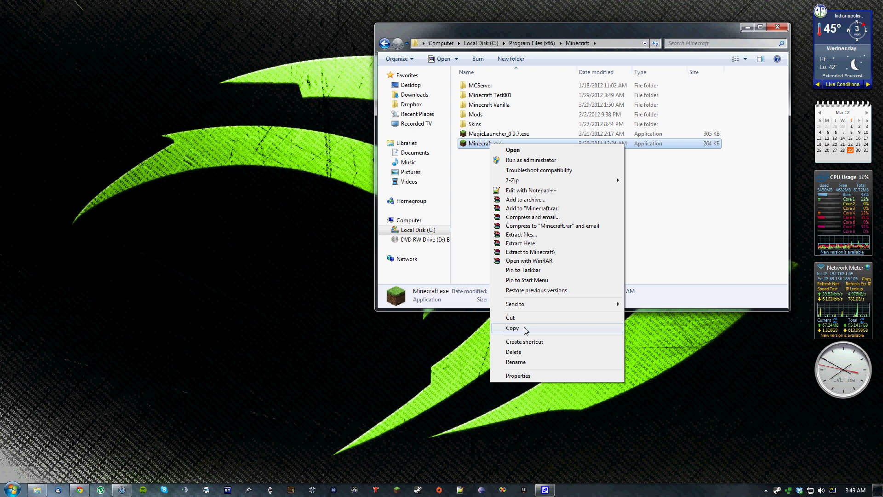
{"action": "left_click", "coordinate": [526, 329]}
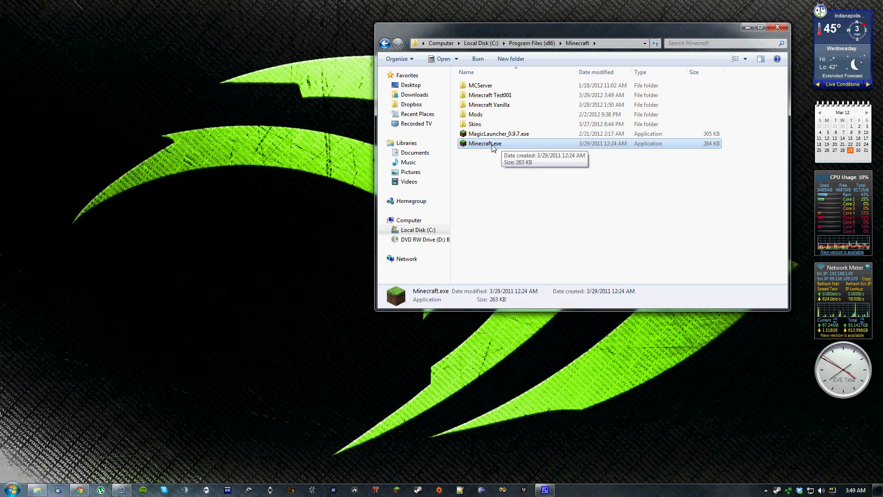
- Paste Minecraft.exe into Minecraft Test001\bin, then open the data folder
{"action": "double_click", "coordinate": [524, 95]}
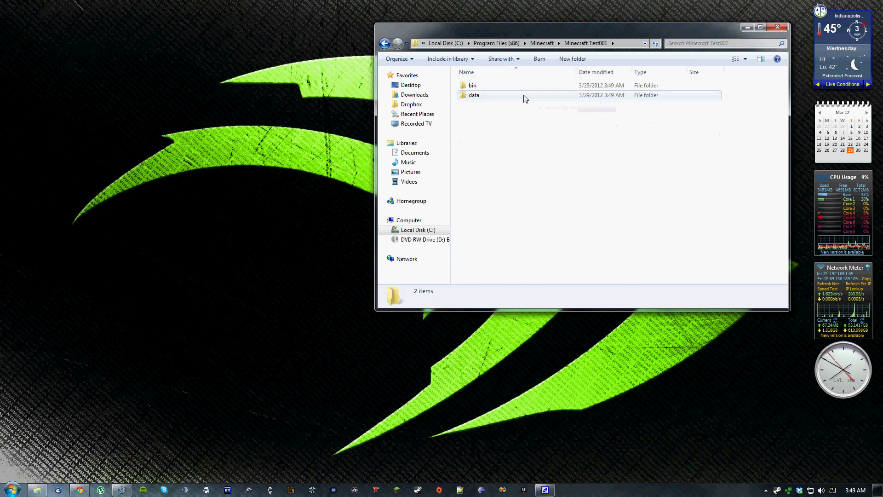
{"action": "double_click", "coordinate": [483, 87]}
{"action": "key", "text": "ctrl+v"}
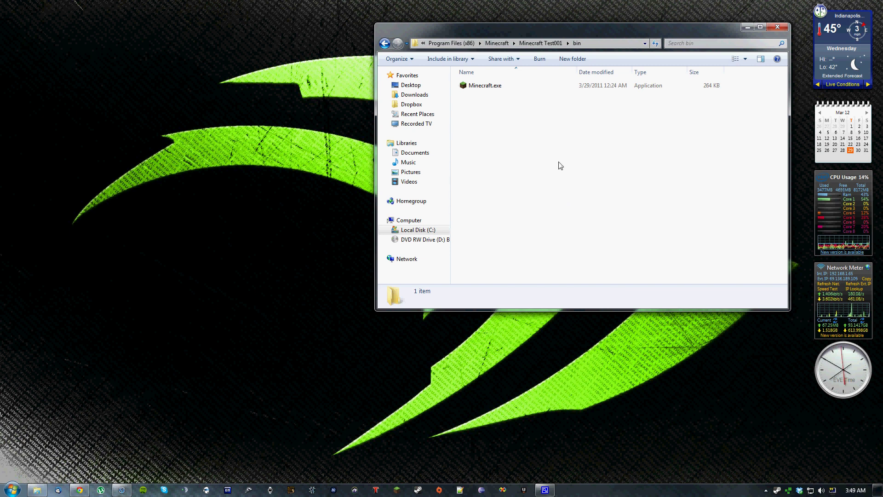
{"action": "left_click", "coordinate": [540, 42]}
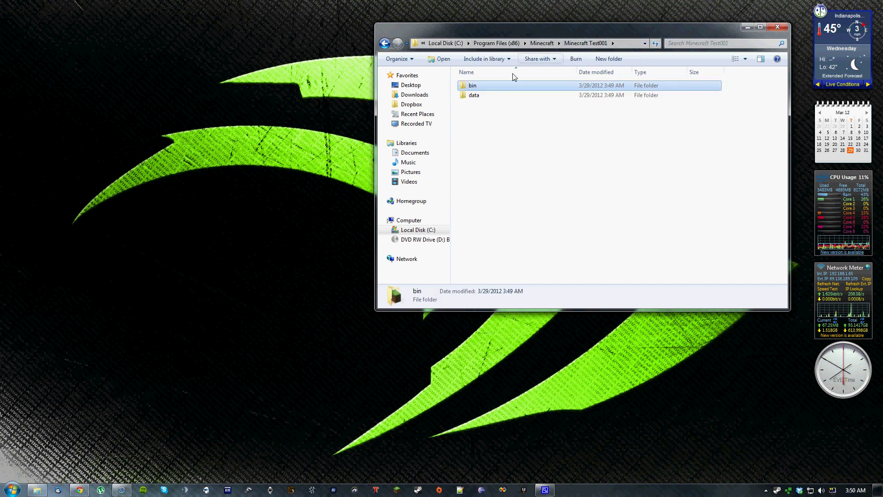
{"action": "double_click", "coordinate": [487, 96]}
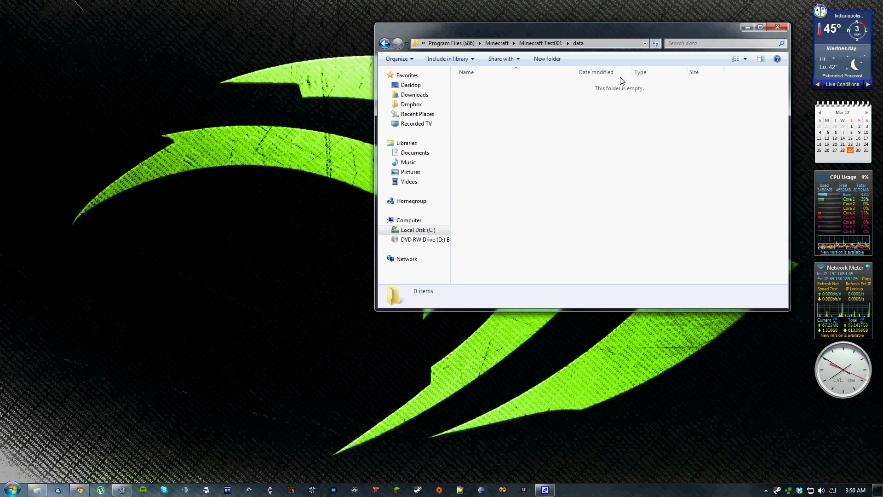
- Create a new text document in Minecraft Test001 named launchMinecraftTest001.txt
{"action": "left_click", "coordinate": [529, 44]}
{"action": "left_click", "coordinate": [589, 197]}
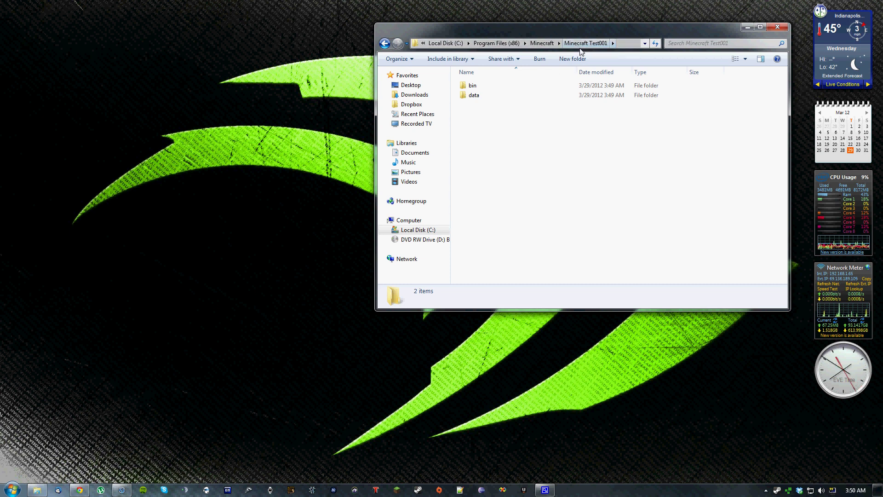
{"action": "right_click", "coordinate": [504, 164]}
{"action": "mouse_move", "coordinate": [558, 287]}
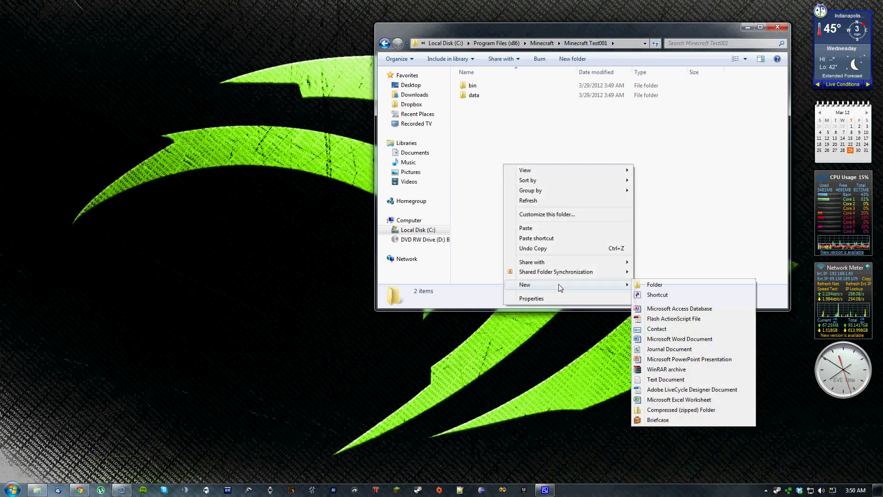
{"action": "left_click", "coordinate": [666, 380]}
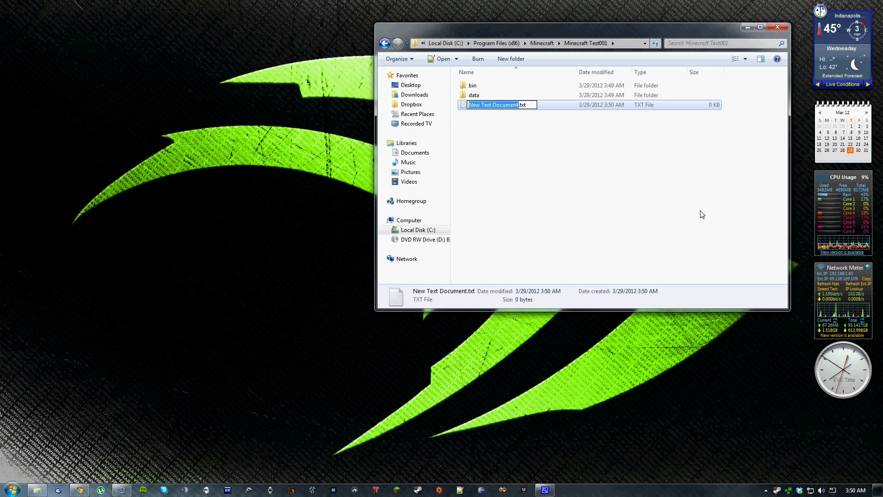
{"action": "type", "text": "launch"}
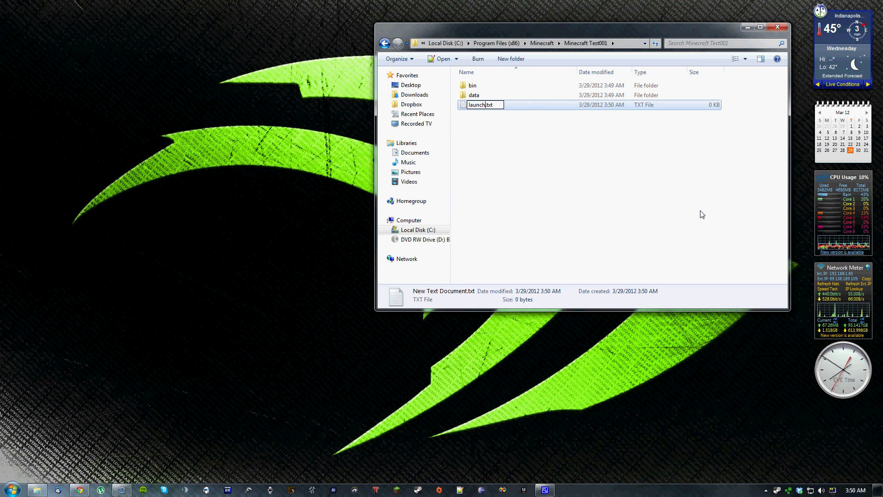
{"action": "type", "text": "Minecraft"}
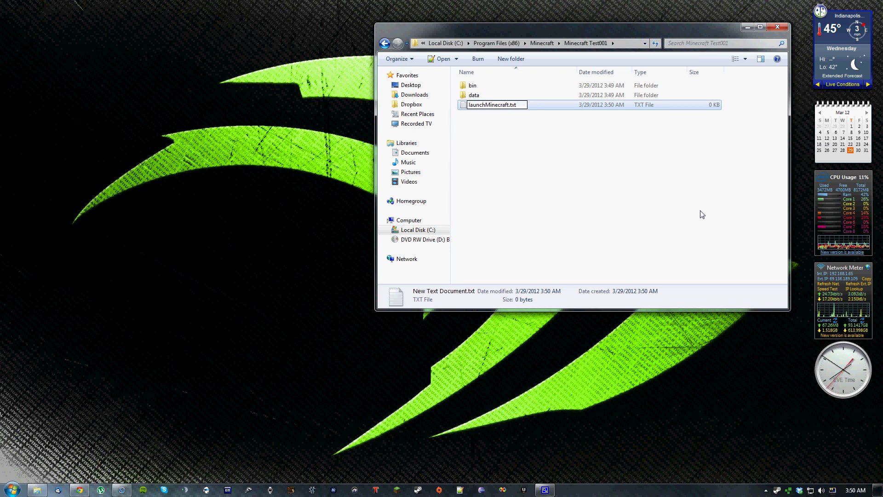
{"action": "type", "text": "Test001"}
{"action": "key", "text": "Return"}
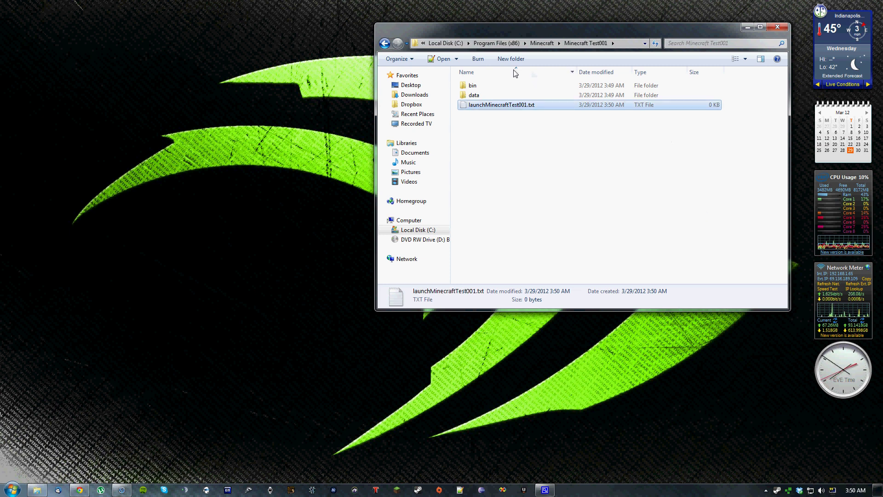
- Open launchMinecraftTest001.txt in Notepad++ and type 'set APPDATA=' on line 1
{"action": "double_click", "coordinate": [507, 109]}
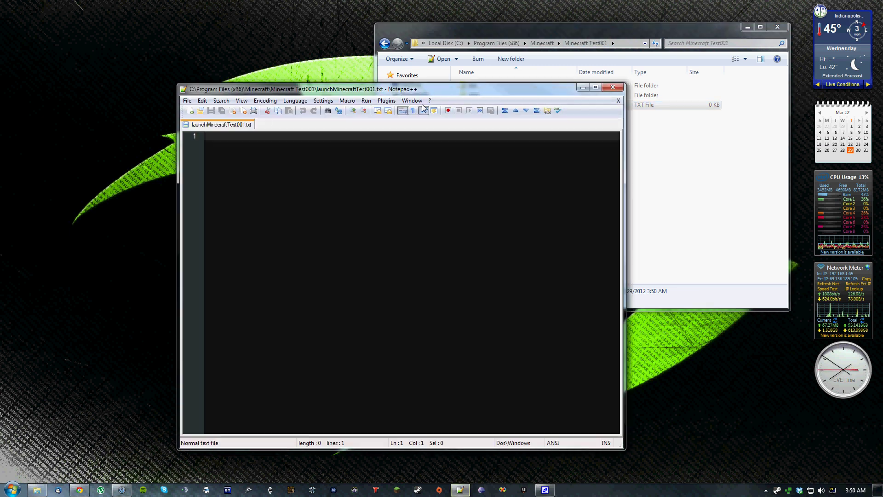
{"action": "left_click_drag", "start_coordinate": [440, 84], "coordinate": [451, 92]}
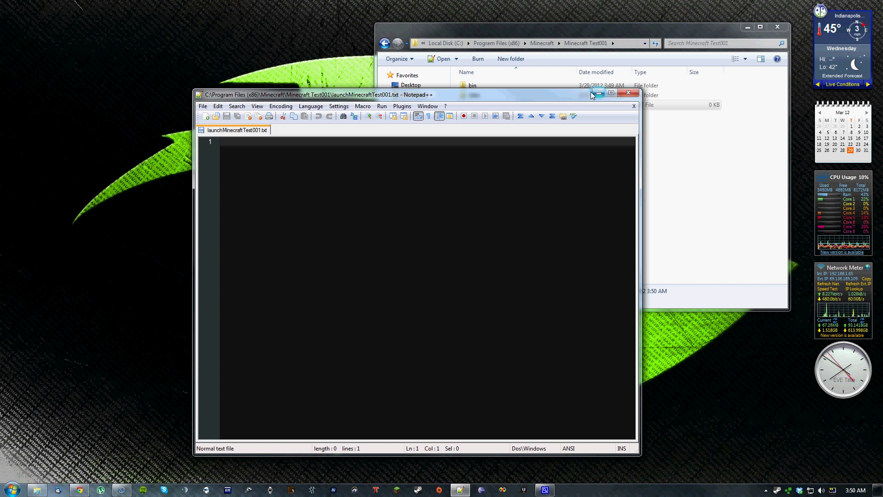
{"action": "left_click_drag", "start_coordinate": [585, 95], "coordinate": [585, 109]}
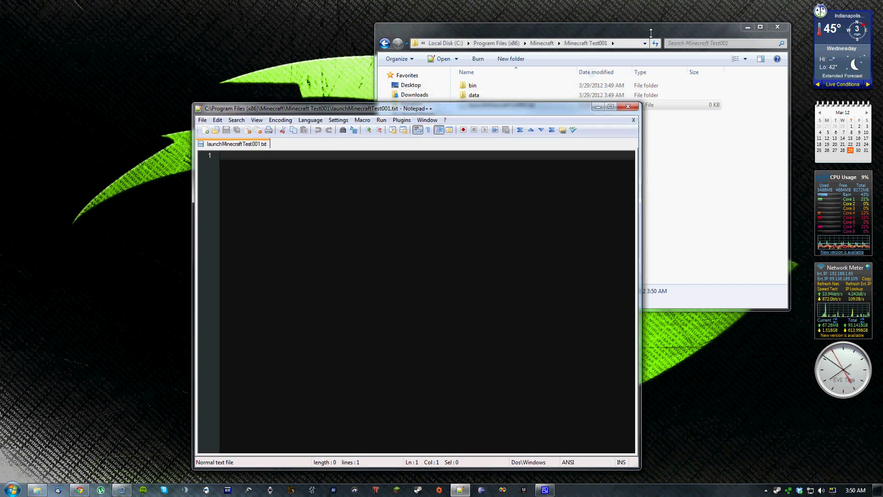
{"action": "left_click_drag", "start_coordinate": [682, 27], "coordinate": [689, 15]}
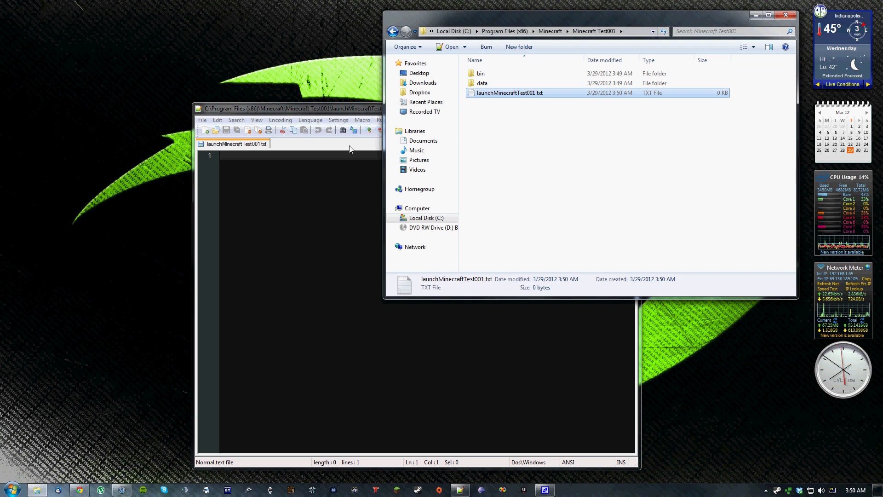
{"action": "left_click", "coordinate": [377, 164]}
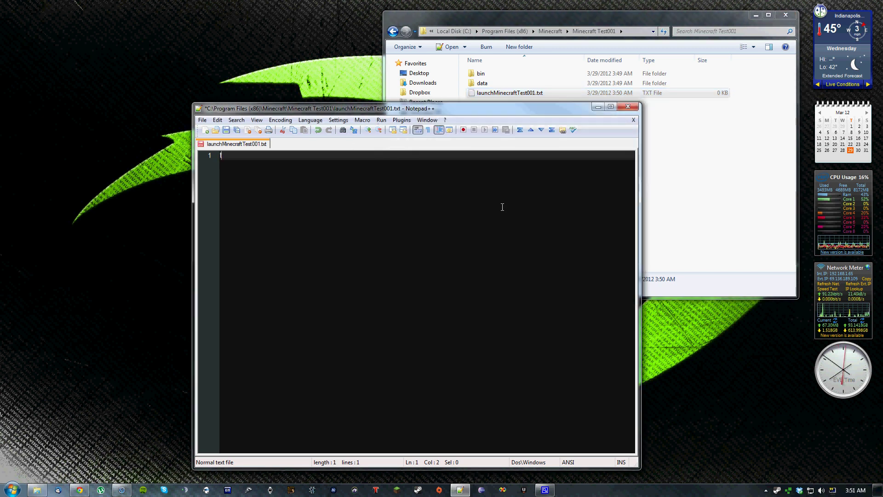
{"action": "type", "text": "set APPDATA"}
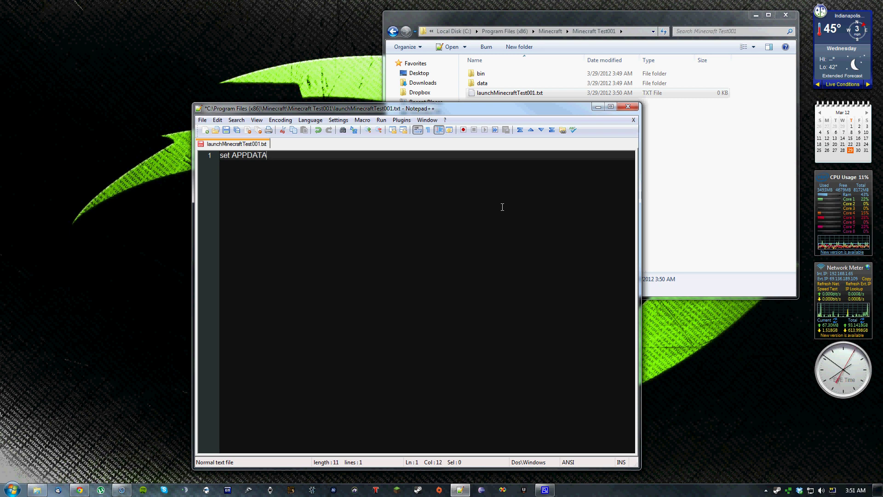
{"action": "type", "text": "="}
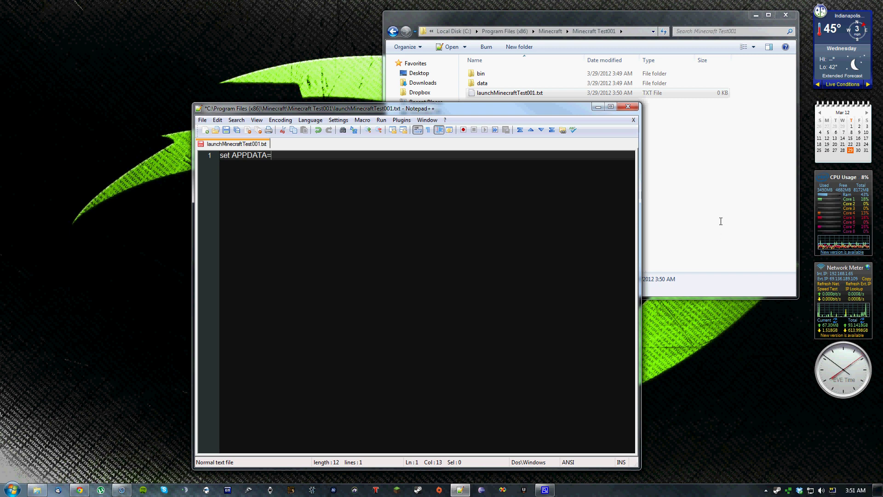
- Copy the Minecraft Test001\bin path from Explorer's address bar and paste it after 'set APPDATA='
{"action": "left_click", "coordinate": [726, 239]}
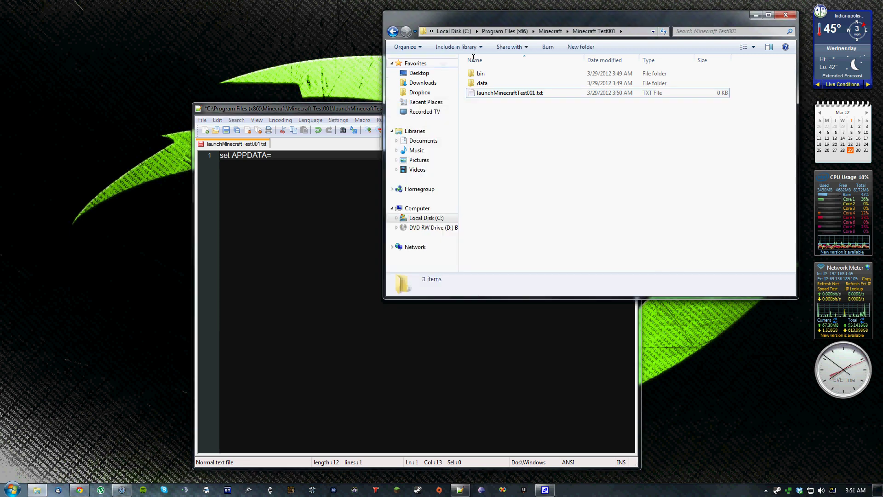
{"action": "double_click", "coordinate": [494, 73]}
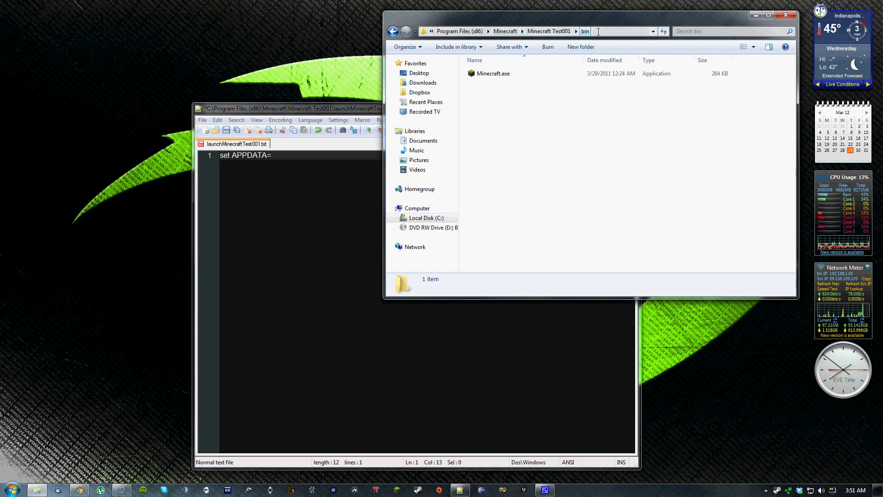
{"action": "left_click", "coordinate": [616, 32]}
{"action": "right_click", "coordinate": [533, 31]}
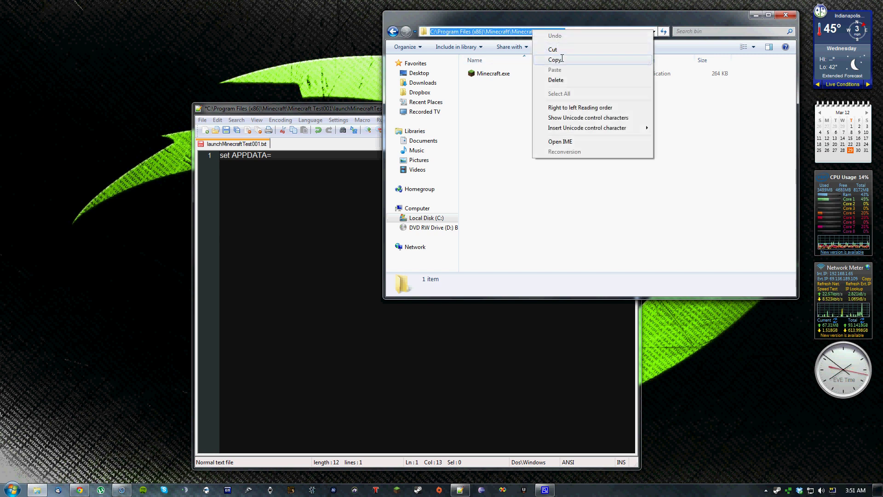
{"action": "left_click", "coordinate": [554, 60]}
{"action": "left_click", "coordinate": [317, 217]}
{"action": "key", "text": "ctrl+v"}
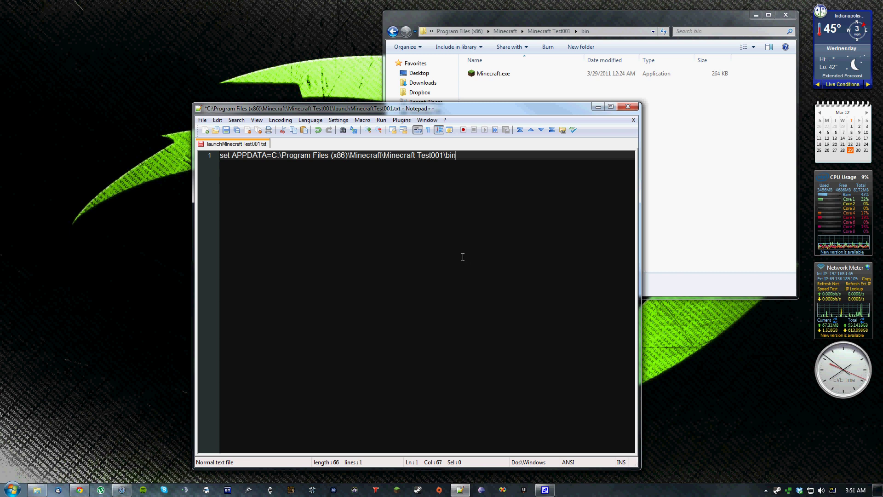
- Change the path ending from bin to data, add 'bin\Minecraft.exe' on line 2, and save
{"action": "left_click_drag", "start_coordinate": [273, 155], "coordinate": [456, 155]}
{"action": "left_click", "coordinate": [466, 156]}
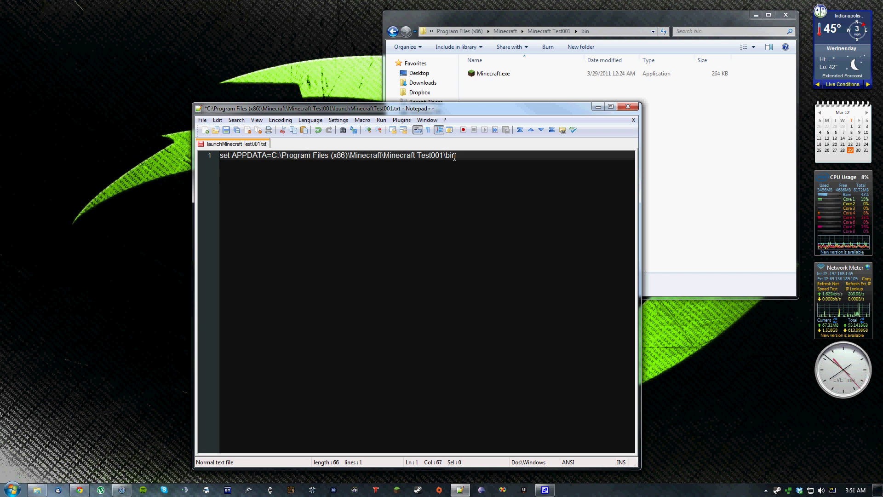
{"action": "key", "text": "Return"}
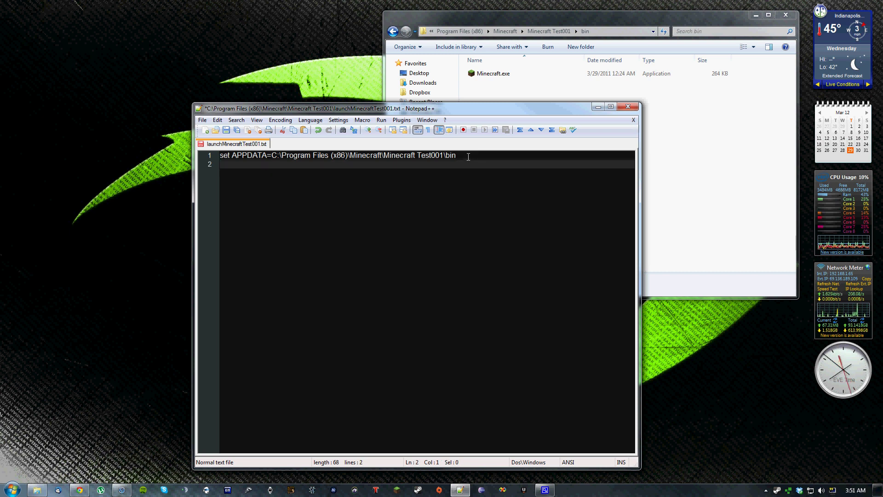
{"action": "type", "text": "bin"}
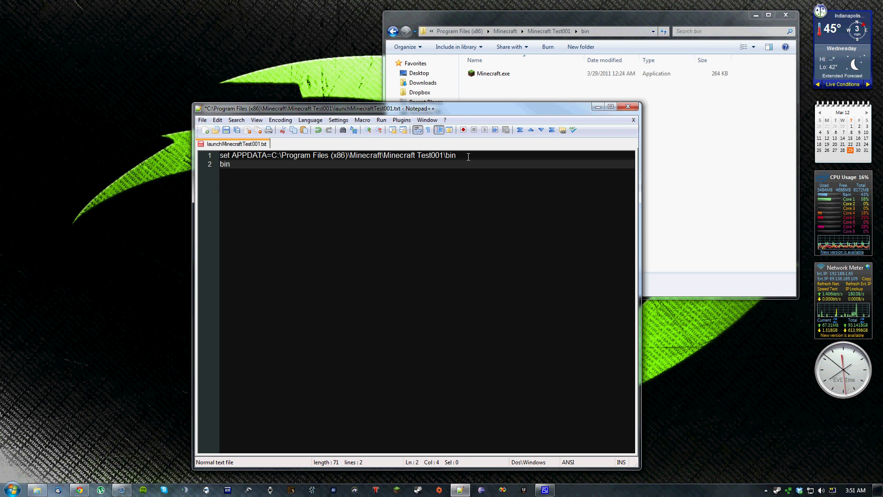
{"action": "key", "text": "BackSpace"}
{"action": "key", "text": "BackSpace"}
{"action": "key", "text": "BackSpace"}
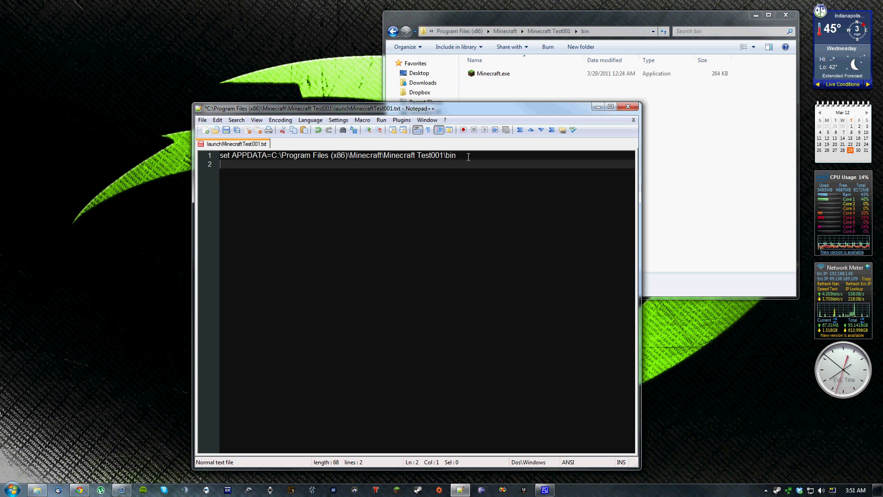
{"action": "left_click", "coordinate": [468, 156]}
{"action": "key", "text": "BackSpace"}
{"action": "key", "text": "BackSpace"}
{"action": "key", "text": "BackSpace"}
{"action": "type", "text": "data"}
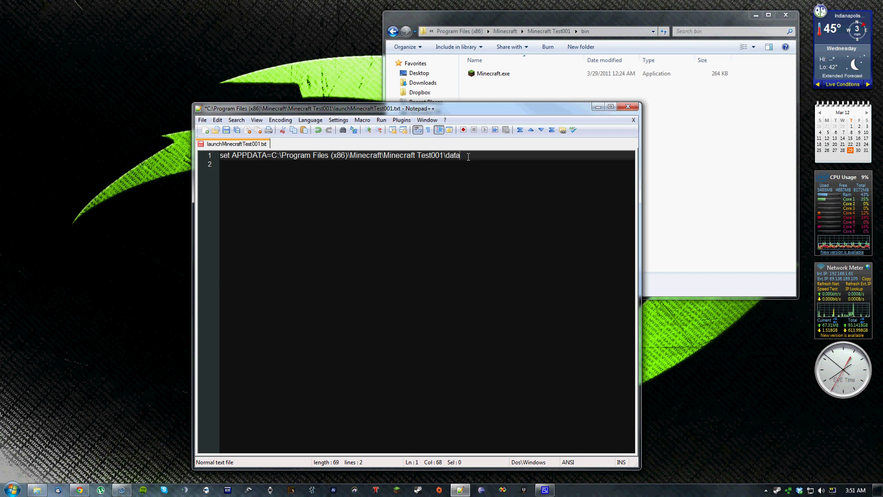
{"action": "key", "text": "Down"}
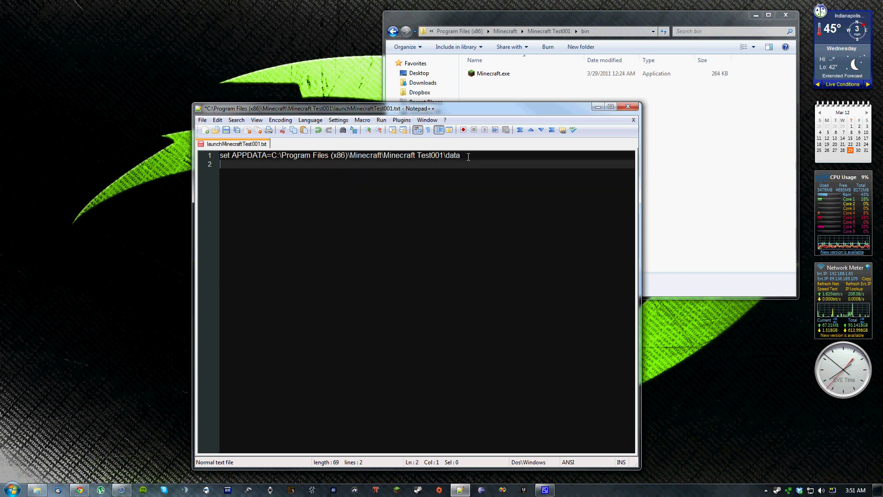
{"action": "type", "text": "bin\\Minec"}
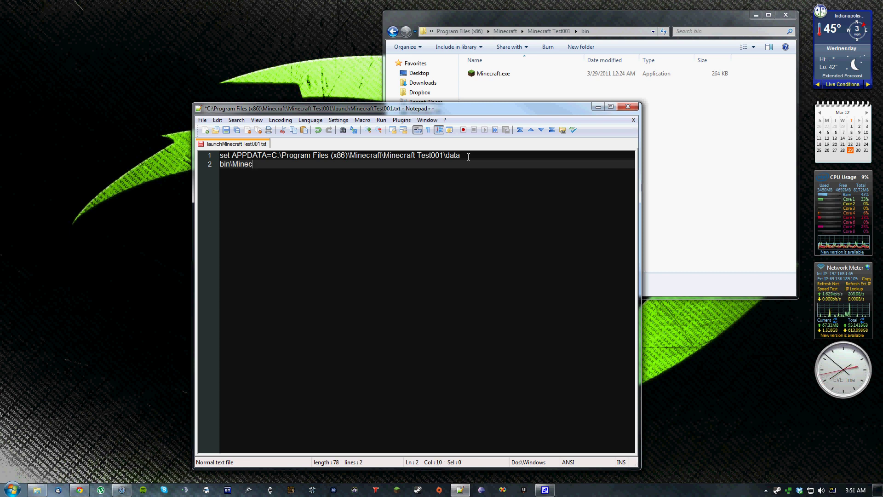
{"action": "type", "text": "raft.e"}
{"action": "key", "text": "BackSpace"}
{"action": "key", "text": "ctrl+s"}
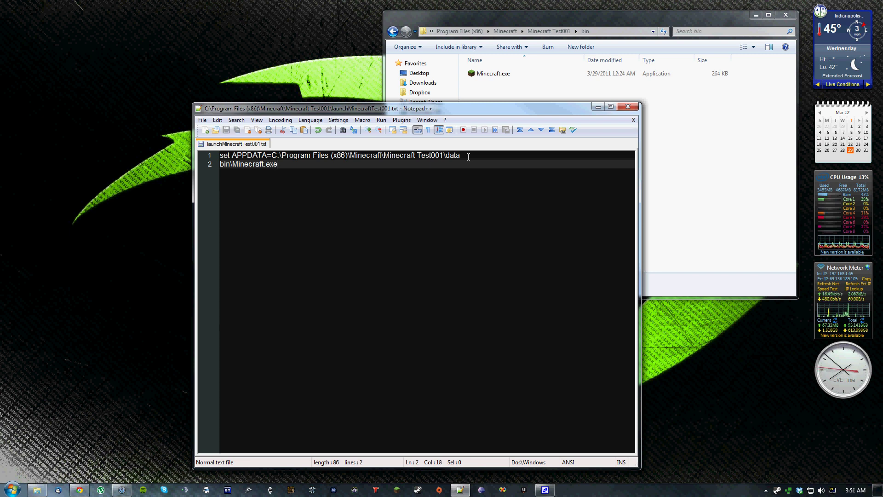
- Close Notepad++ and rename launchMinecraftTest001.txt to launchMinecraftTest001.bat, confirming the extension change
{"action": "left_click", "coordinate": [628, 107]}
{"action": "left_click", "coordinate": [549, 30]}
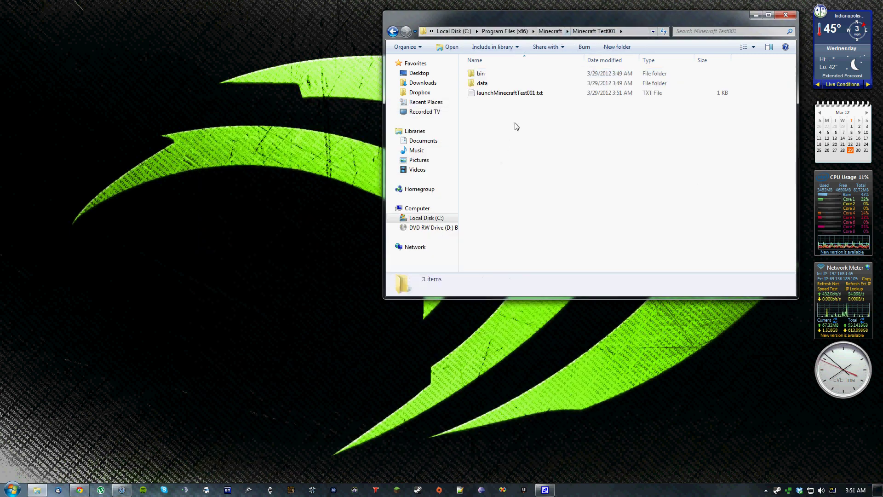
{"action": "left_click", "coordinate": [548, 97]}
{"action": "left_click", "coordinate": [552, 95]}
{"action": "left_click", "coordinate": [551, 96]}
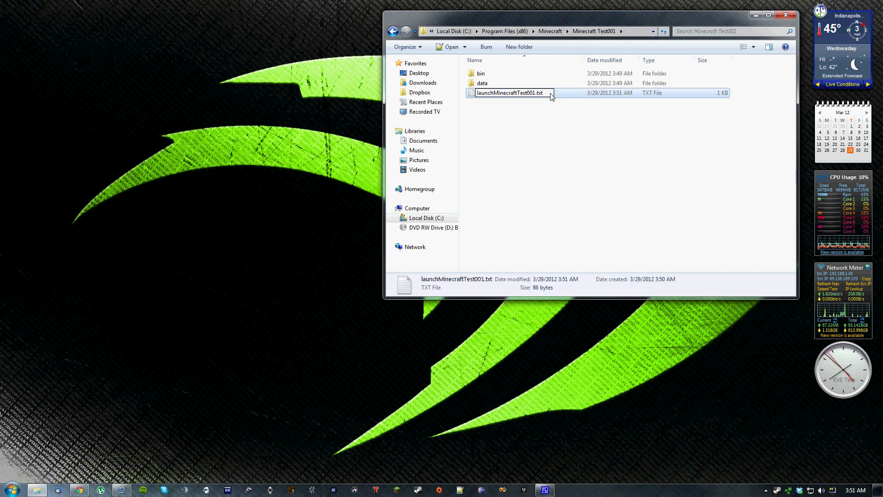
{"action": "type", "text": "bat"}
{"action": "key", "text": "Return"}
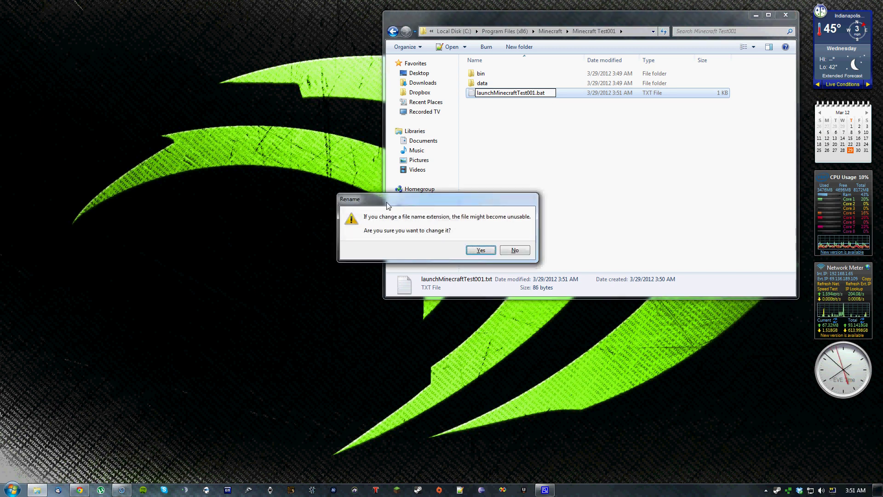
{"action": "left_click", "coordinate": [479, 250]}
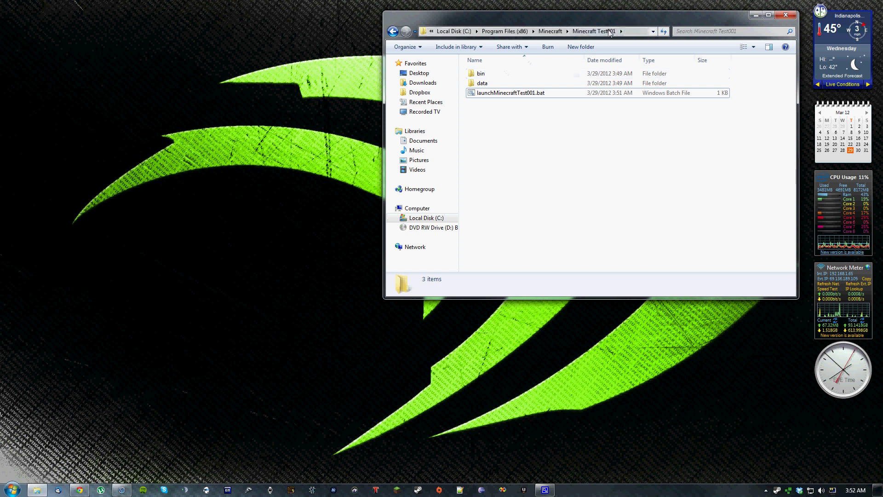
- Run launchMinecraftTest001.bat, log into Minecraft 1.2.4 with the account password, then quit the game
{"action": "left_click", "coordinate": [483, 93]}
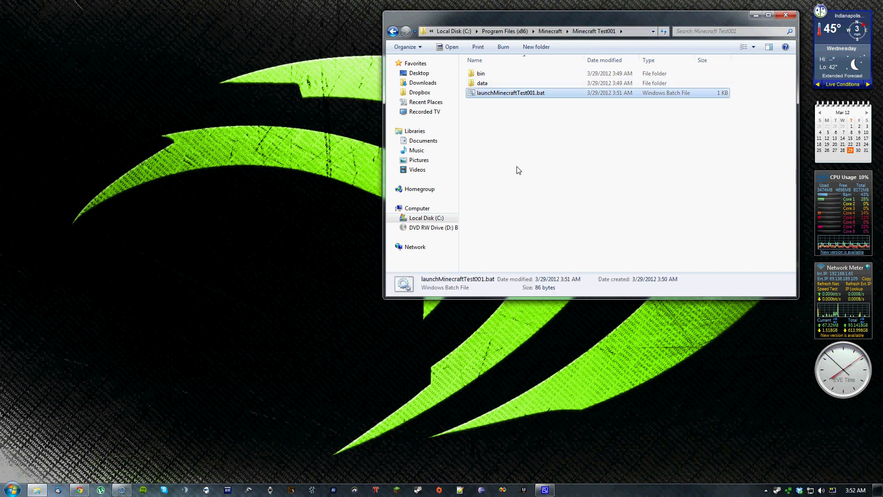
{"action": "double_click", "coordinate": [501, 95]}
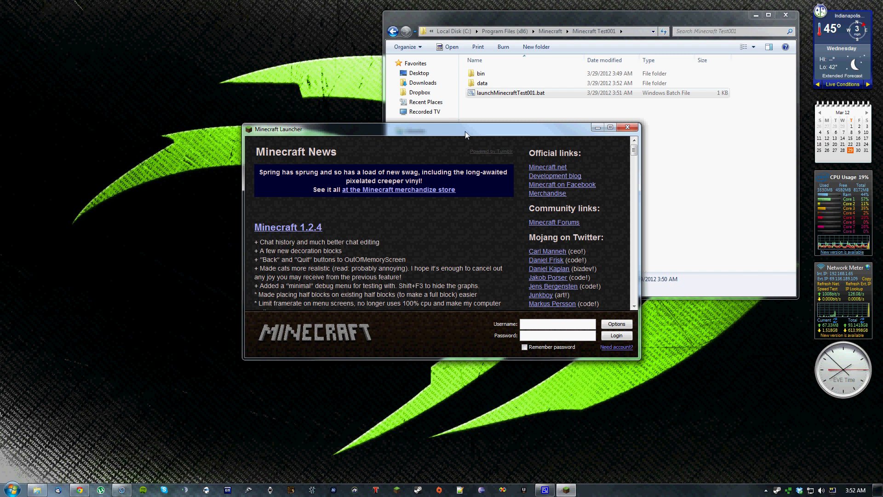
{"action": "left_click", "coordinate": [489, 86]}
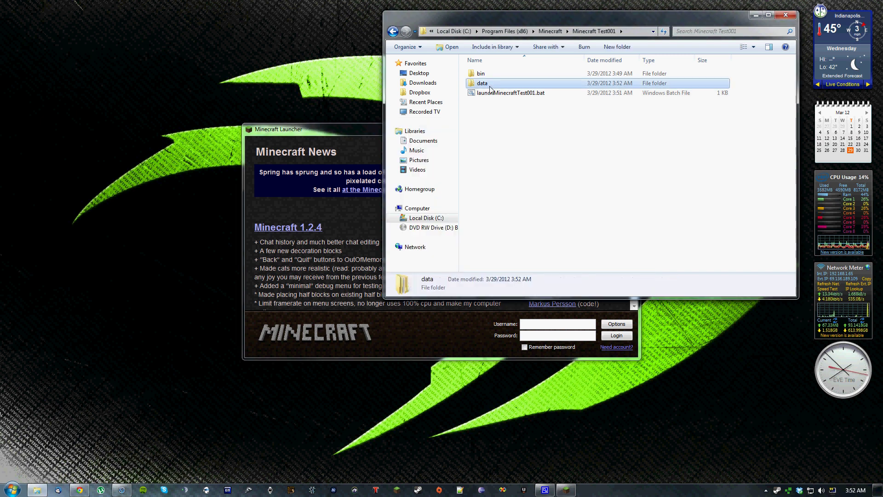
{"action": "left_click", "coordinate": [351, 128]}
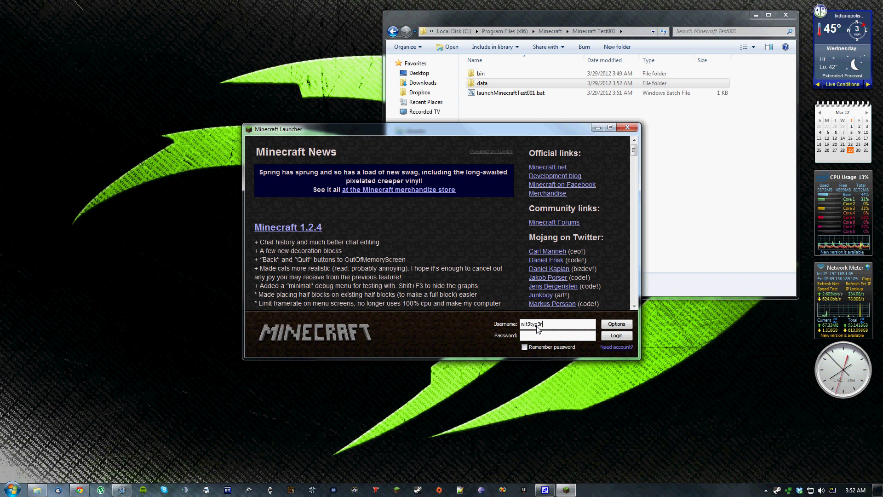
{"action": "type", "text": "••"}
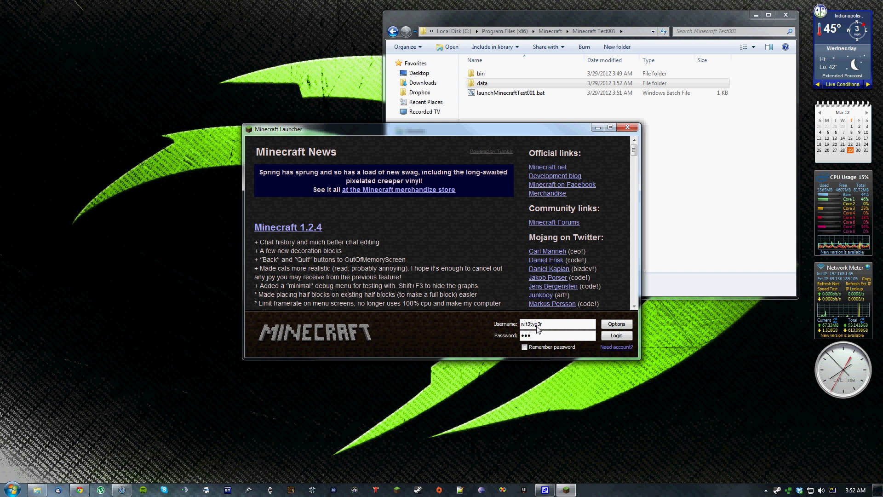
{"action": "type", "text": "••••••••"}
{"action": "key", "text": "Return"}
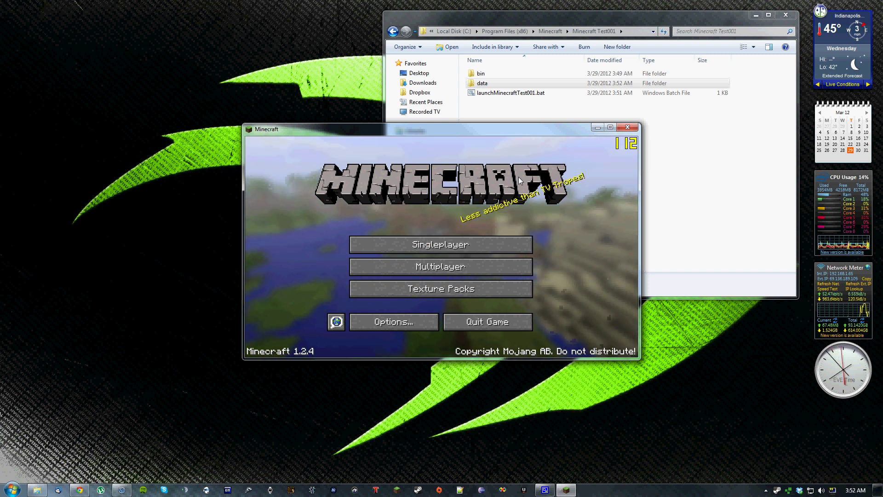
{"action": "left_click", "coordinate": [455, 248]}
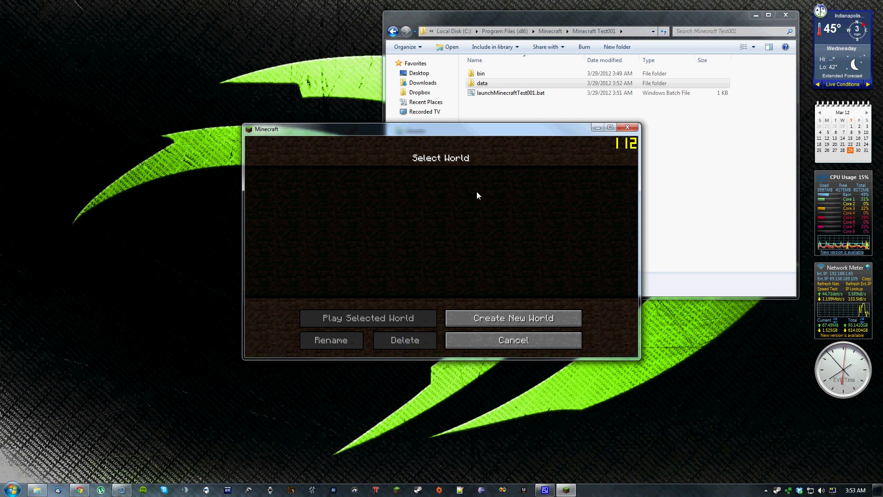
{"action": "left_click", "coordinate": [529, 342]}
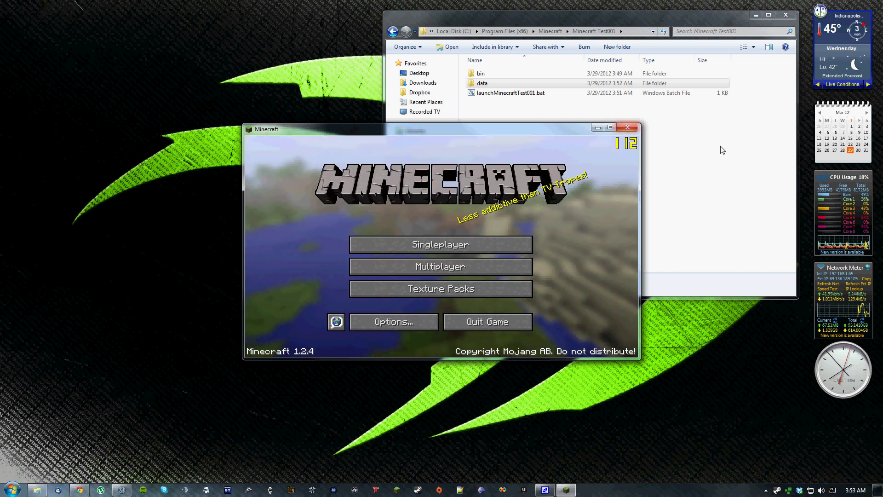
{"action": "left_click", "coordinate": [627, 127]}
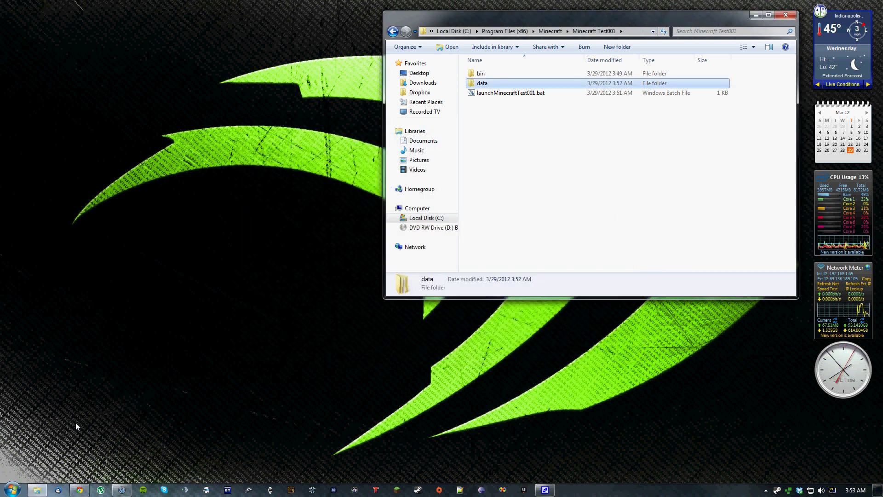
- Open the data folder and look over its new .minecraft, Dropbox and NVIDIA folders
{"action": "double_click", "coordinate": [479, 84]}
{"action": "left_click_drag", "start_coordinate": [627, 201], "coordinate": [526, 152]}
{"action": "left_click", "coordinate": [492, 83]}
{"action": "left_click", "coordinate": [496, 74]}
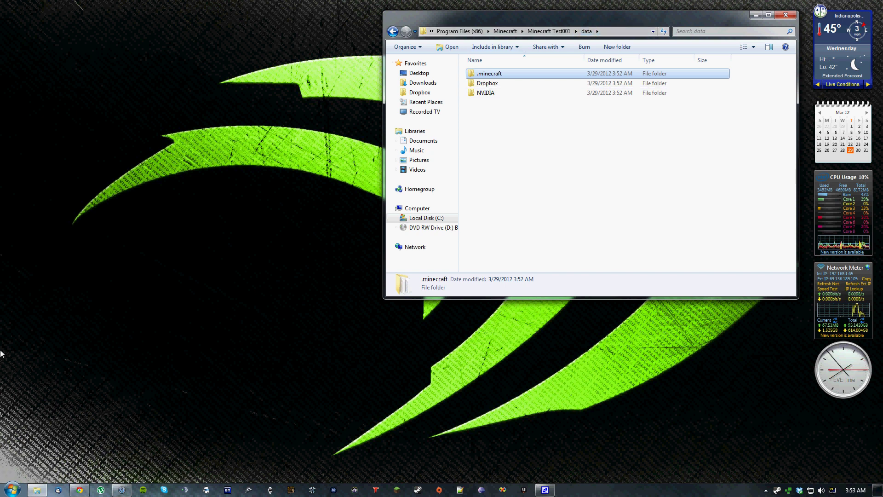
- Open the personal user folder from the Start menu and bring up the Run dialog
{"action": "left_click", "coordinate": [12, 488]}
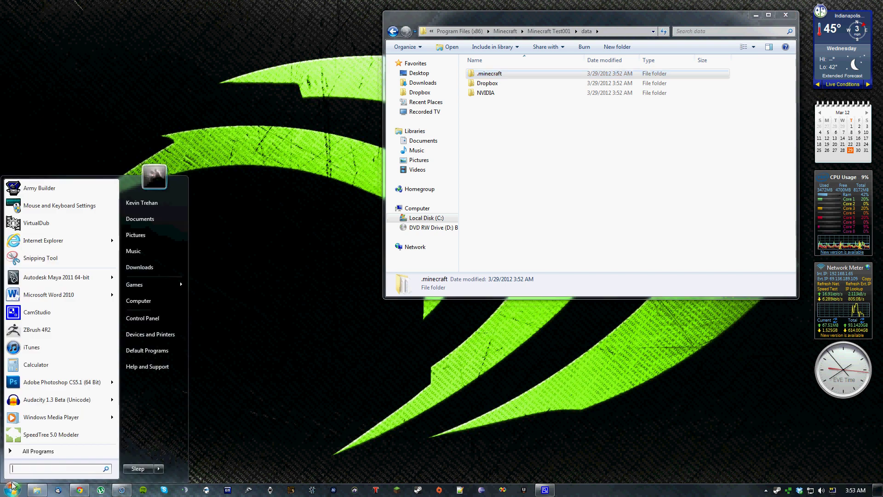
{"action": "left_click", "coordinate": [156, 202]}
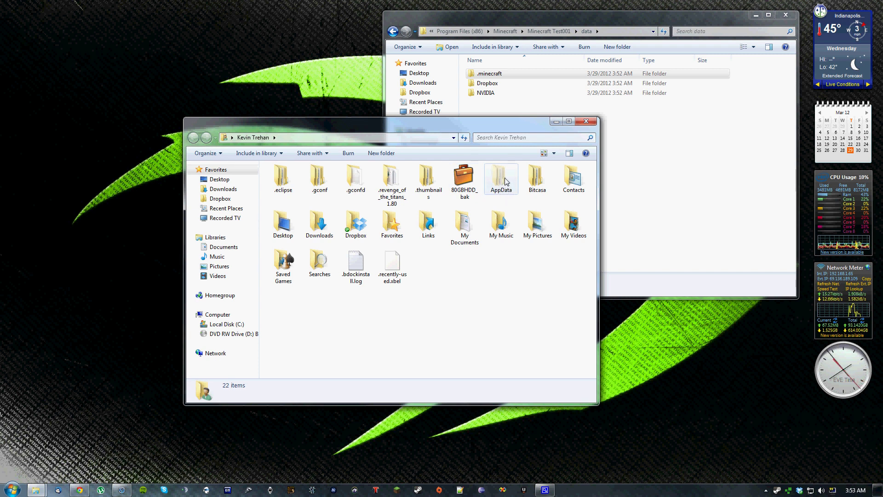
{"action": "key", "text": "super"}
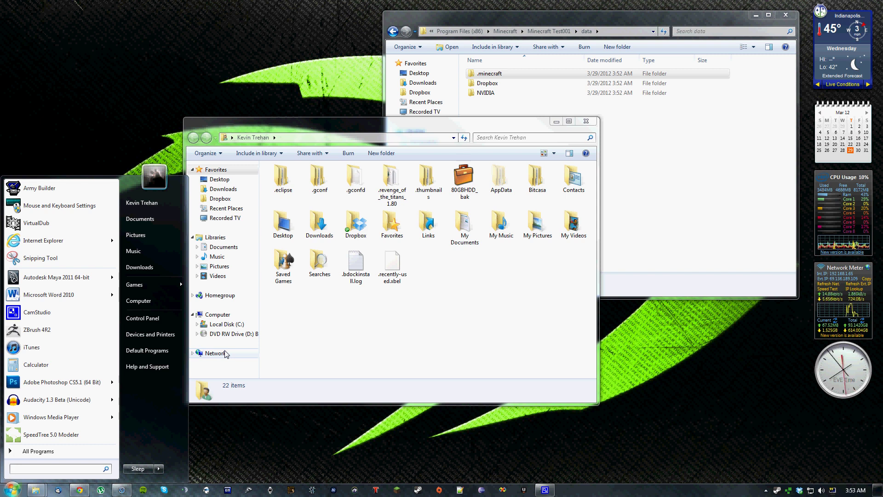
{"action": "key", "text": "super+r"}
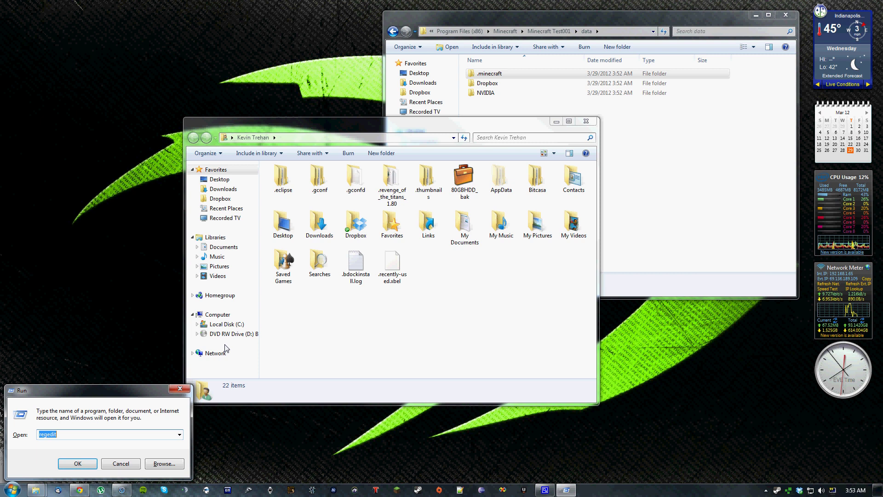
- Open %appdata% from Run, and also browse the user folder to AppData\Roaming
{"action": "type", "text": "%"}
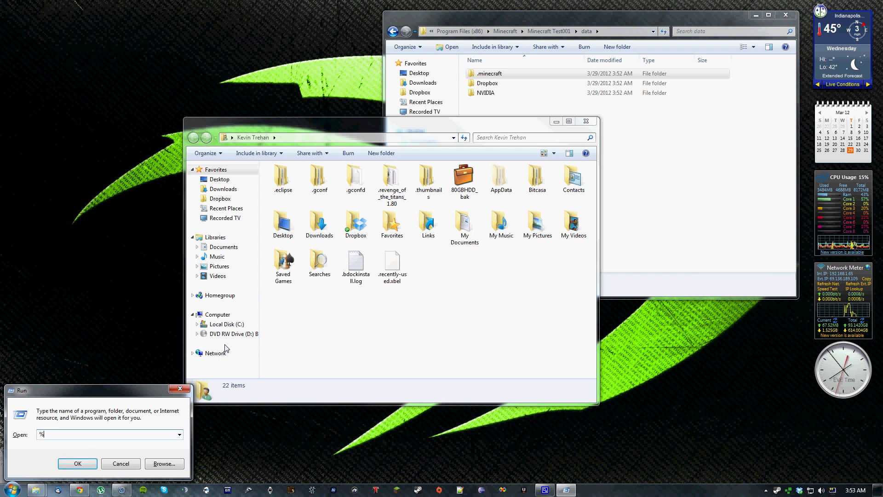
{"action": "type", "text": "appdata"}
{"action": "type", "text": "%"}
{"action": "key", "text": "Return"}
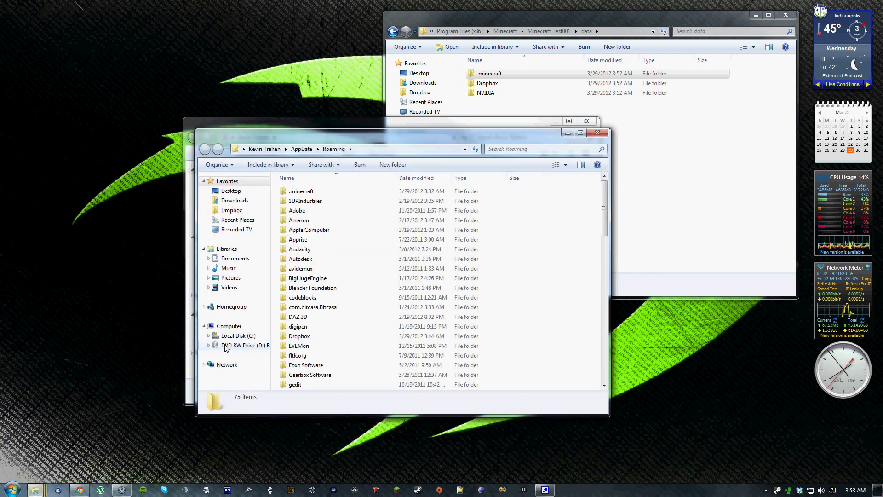
{"action": "left_click_drag", "start_coordinate": [483, 147], "coordinate": [684, 198]}
{"action": "left_click", "coordinate": [484, 122]}
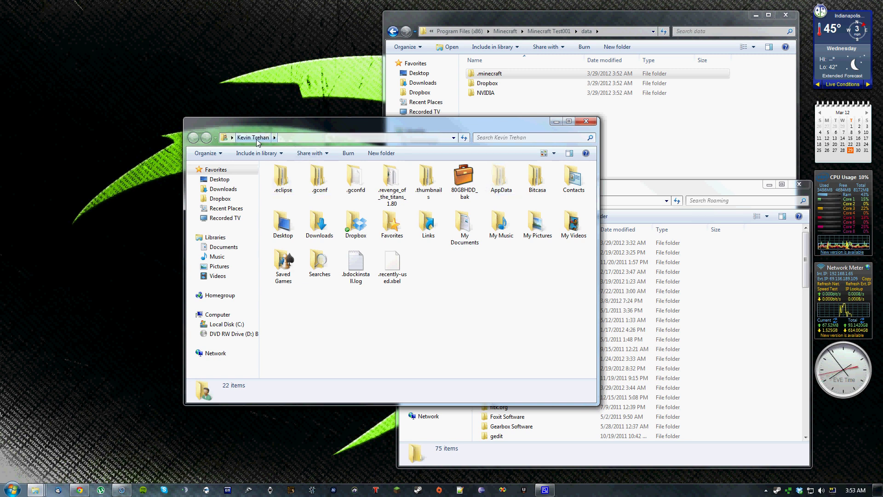
{"action": "double_click", "coordinate": [499, 182]}
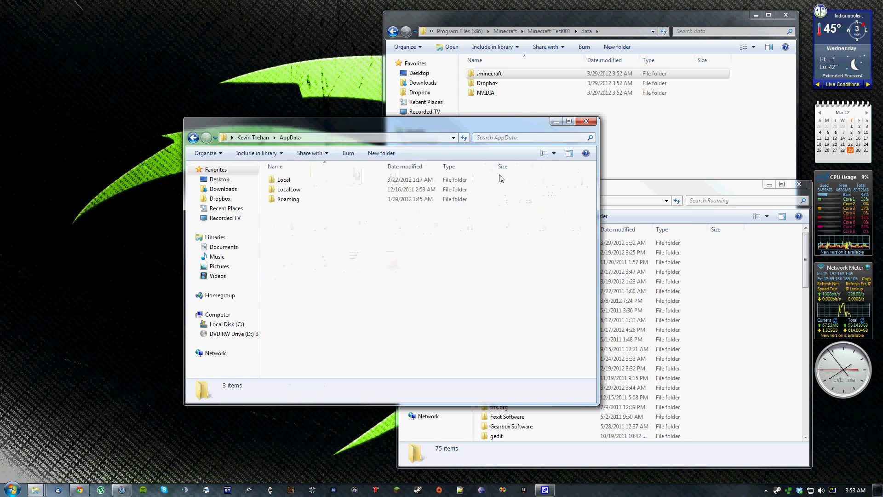
{"action": "double_click", "coordinate": [289, 199]}
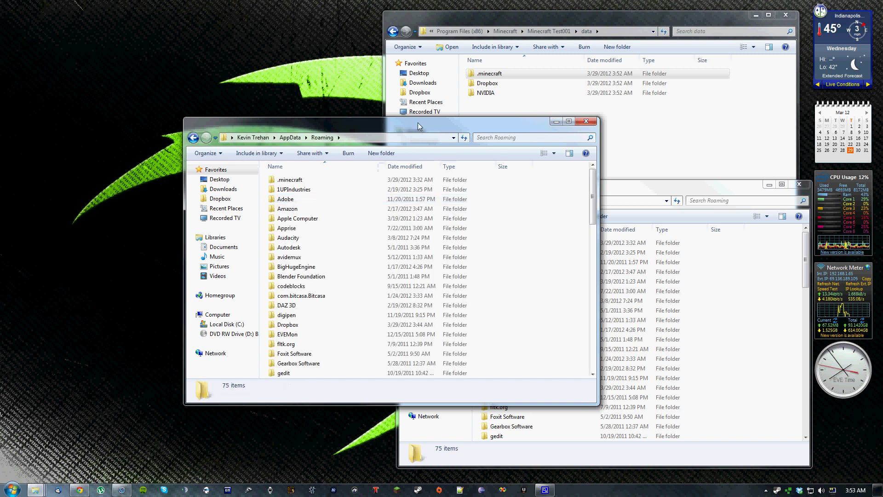
- Close the duplicate Roaming window and open the .minecraft folder
{"action": "mouse_move", "coordinate": [398, 119]}
{"action": "left_mouse_down"}
{"action": "mouse_move", "coordinate": [398, 102]}
{"action": "mouse_move", "coordinate": [398, 116]}
{"action": "left_mouse_up"}
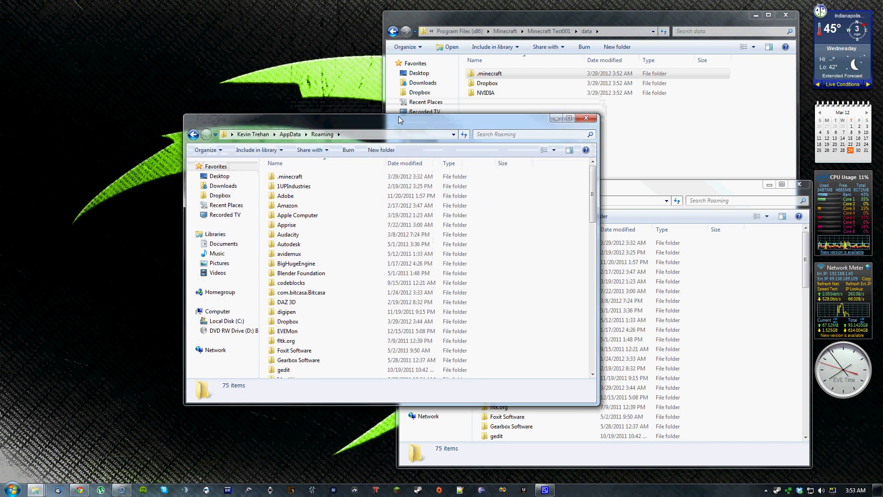
{"action": "left_click", "coordinate": [585, 119]}
{"action": "left_click_drag", "start_coordinate": [609, 182], "coordinate": [378, 147]}
{"action": "left_click", "coordinate": [271, 208]}
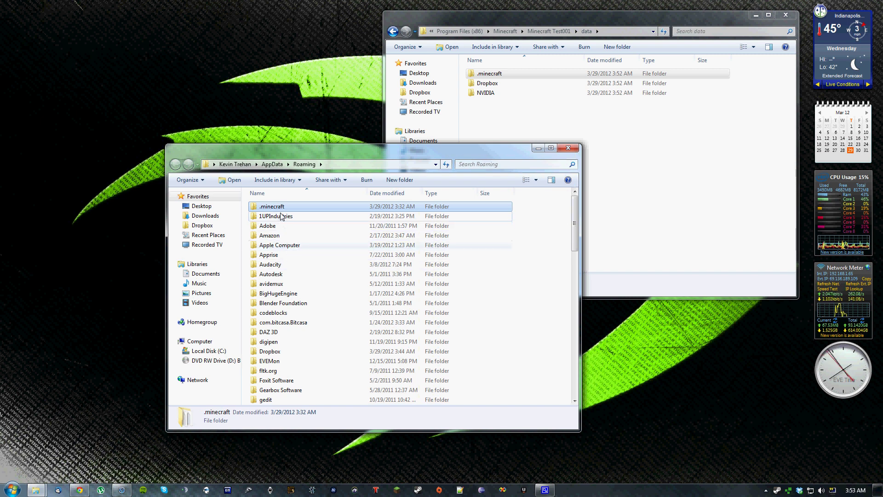
{"action": "double_click", "coordinate": [280, 209]}
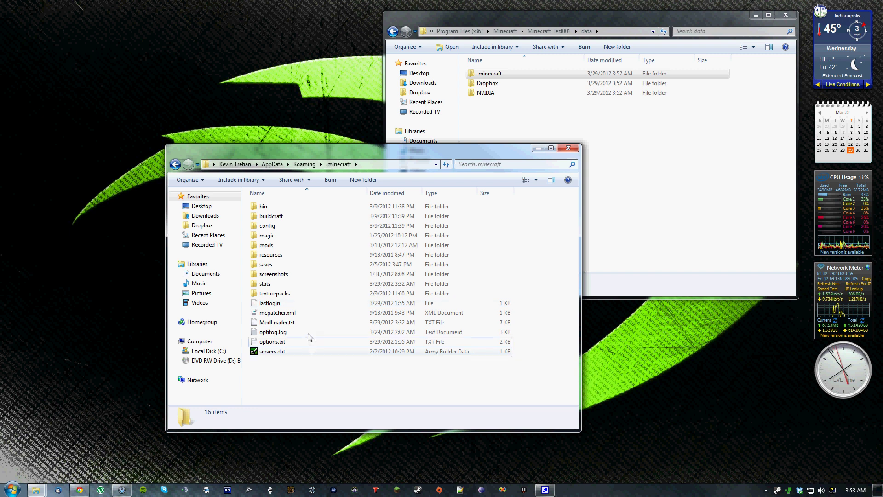
- Inspect the saves, mods, screenshots and texturepacks folders, returning to .minecraft after each
{"action": "double_click", "coordinate": [292, 265]}
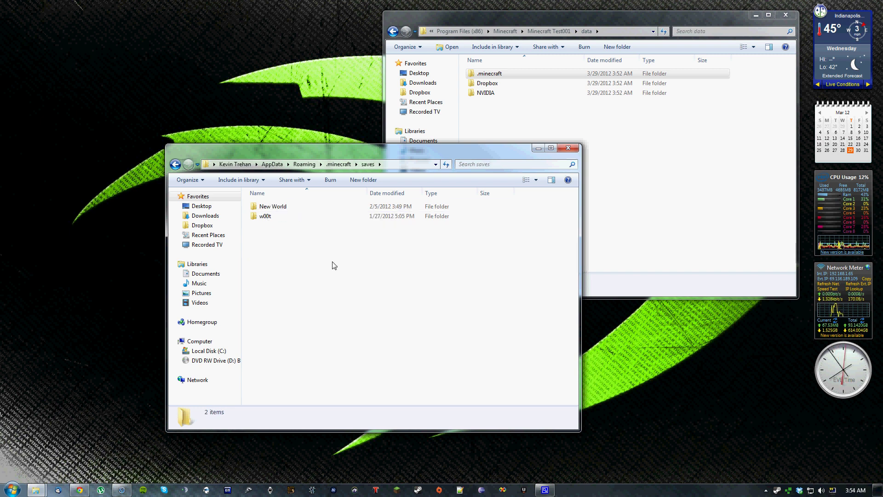
{"action": "key", "text": "BackSpace"}
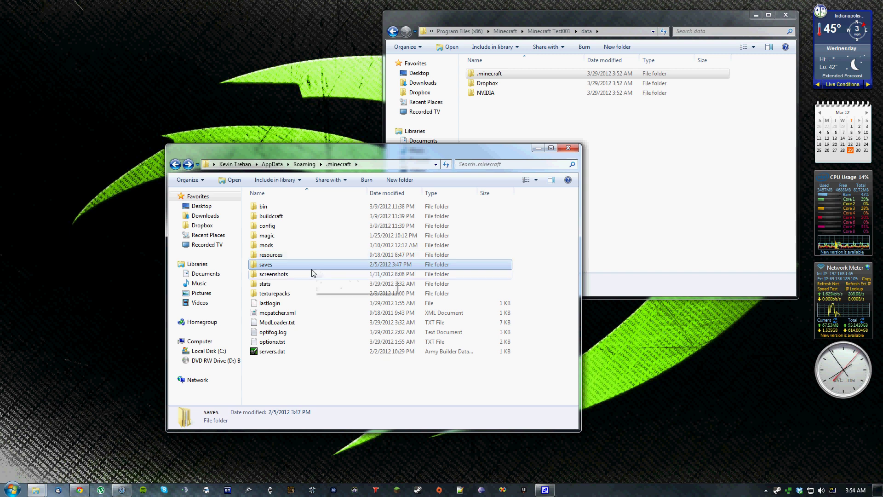
{"action": "double_click", "coordinate": [290, 245]}
{"action": "key", "text": "BackSpace"}
{"action": "double_click", "coordinate": [299, 266]}
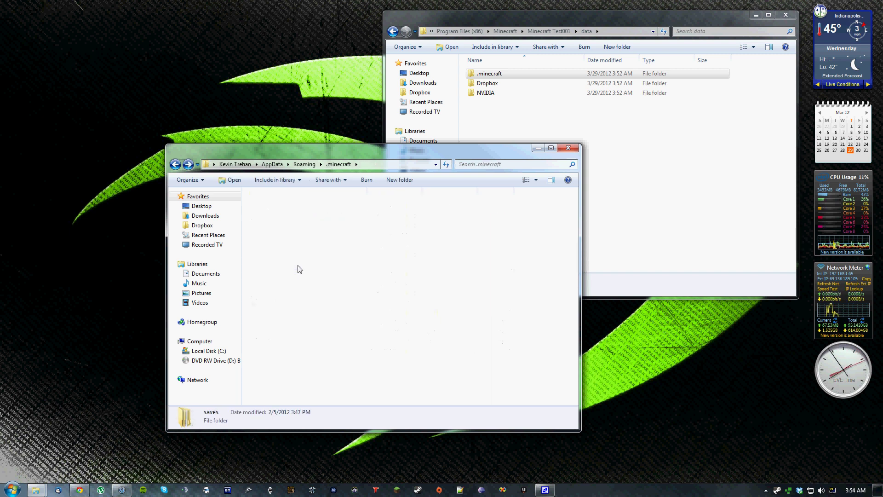
{"action": "key", "text": "BackSpace"}
{"action": "double_click", "coordinate": [292, 274]}
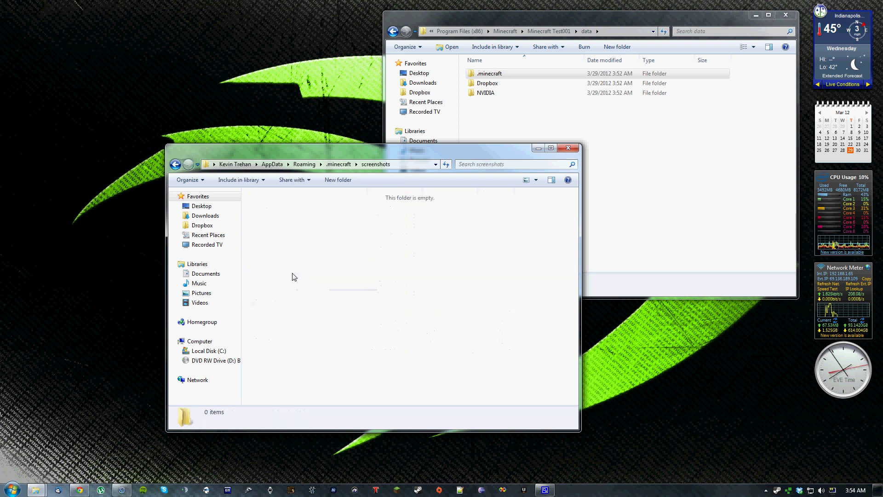
{"action": "key", "text": "BackSpace"}
{"action": "double_click", "coordinate": [285, 295]}
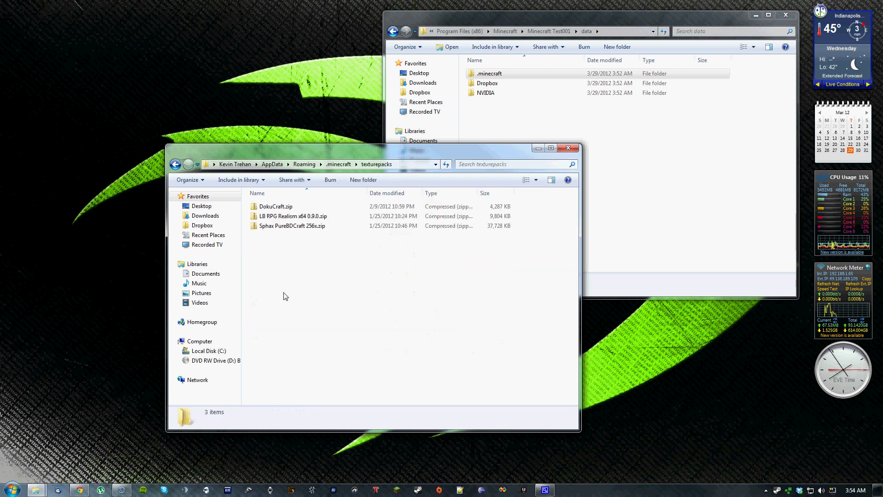
{"action": "key", "text": "BackSpace"}
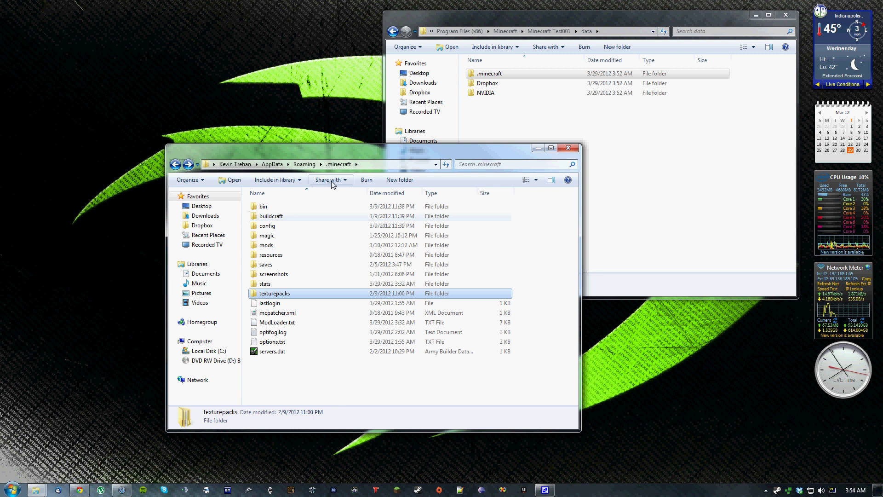
{"action": "left_click_drag", "start_coordinate": [397, 156], "coordinate": [295, 181]}
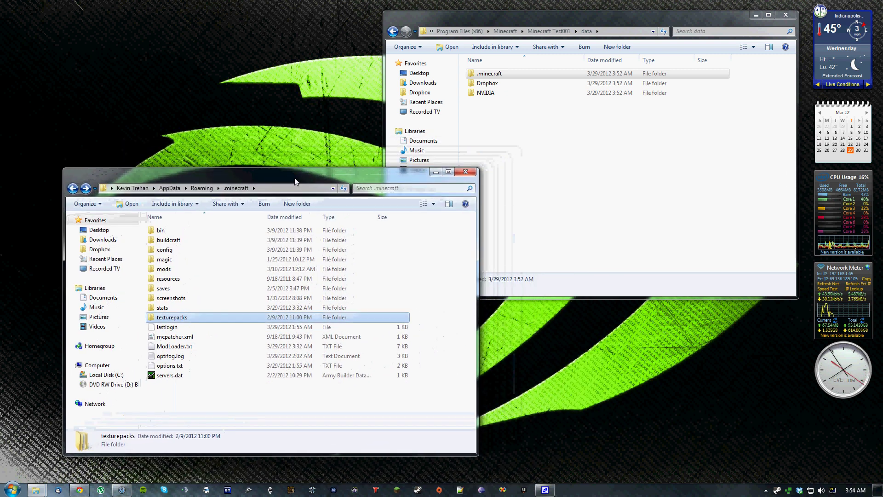
- Move one window up to Roaming and the other up from data to the Minecraft folder
{"action": "left_click", "coordinate": [201, 187]}
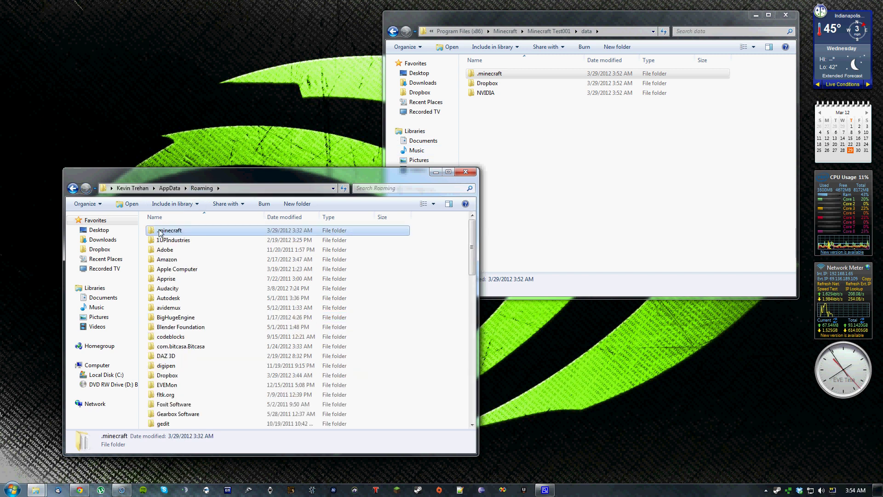
{"action": "left_click", "coordinate": [578, 144]}
{"action": "left_click", "coordinate": [548, 30]}
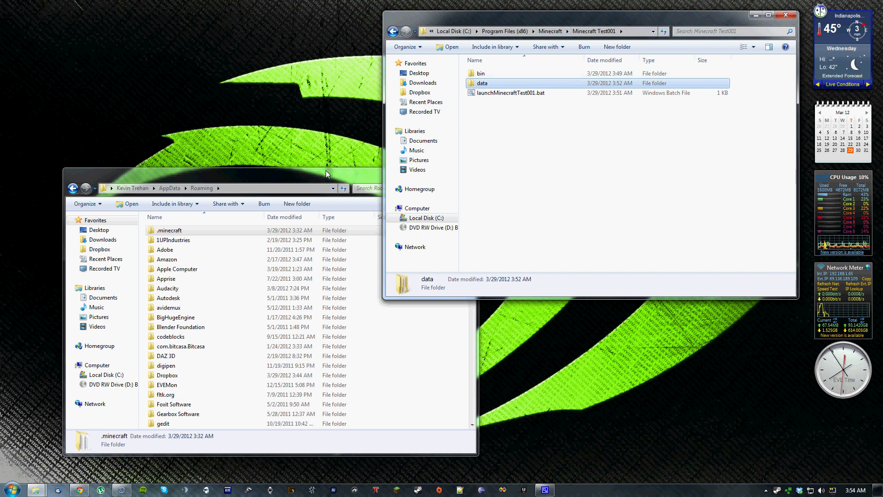
{"action": "left_click", "coordinate": [617, 144]}
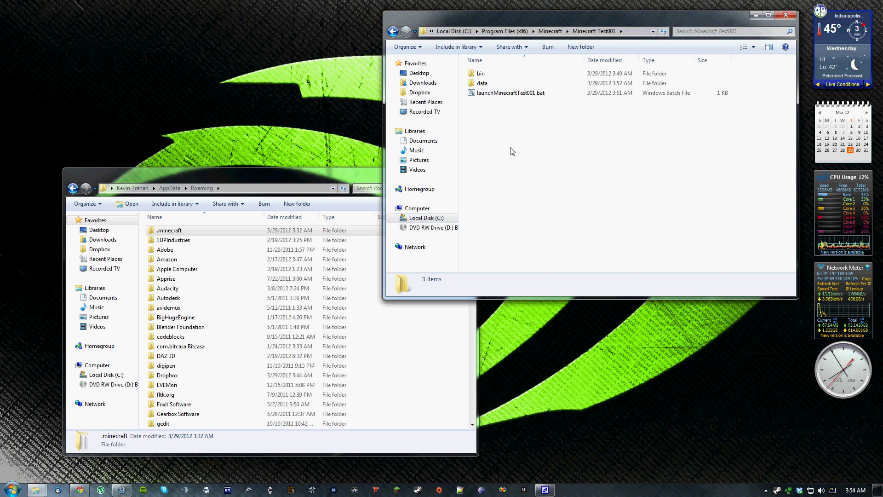
{"action": "left_click", "coordinate": [551, 31]}
{"action": "left_click", "coordinate": [529, 121]}
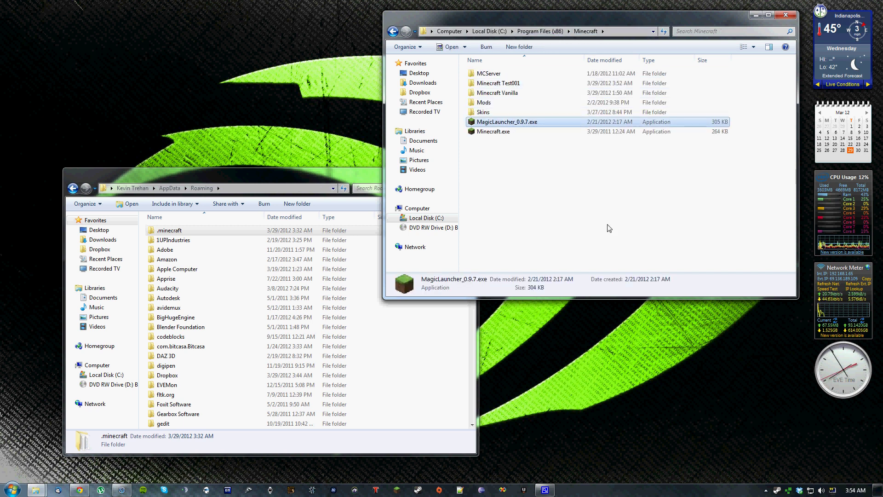
- Reopen Roaming from AppData to select .minecraft, and select MagicLauncher_0.9.7.exe in the other window
{"action": "left_click", "coordinate": [231, 179]}
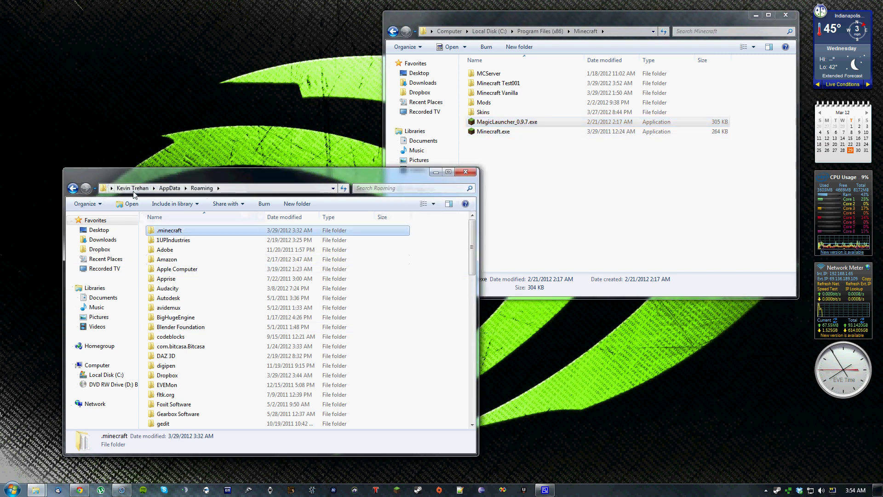
{"action": "left_click", "coordinate": [170, 188]}
{"action": "double_click", "coordinate": [167, 249]}
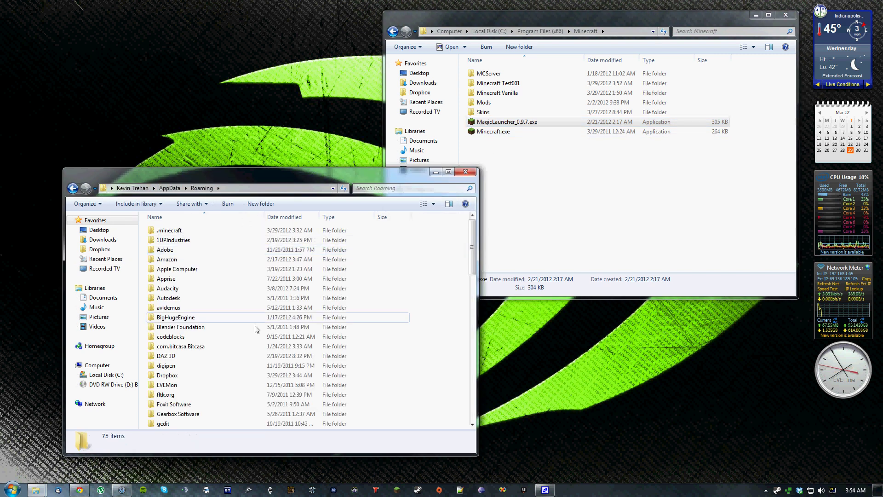
{"action": "key", "text": "Down"}
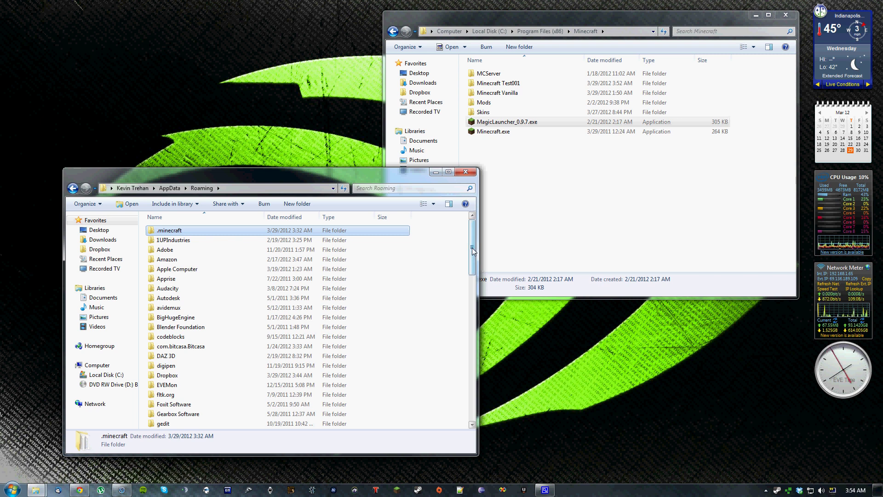
{"action": "left_click", "coordinate": [564, 237]}
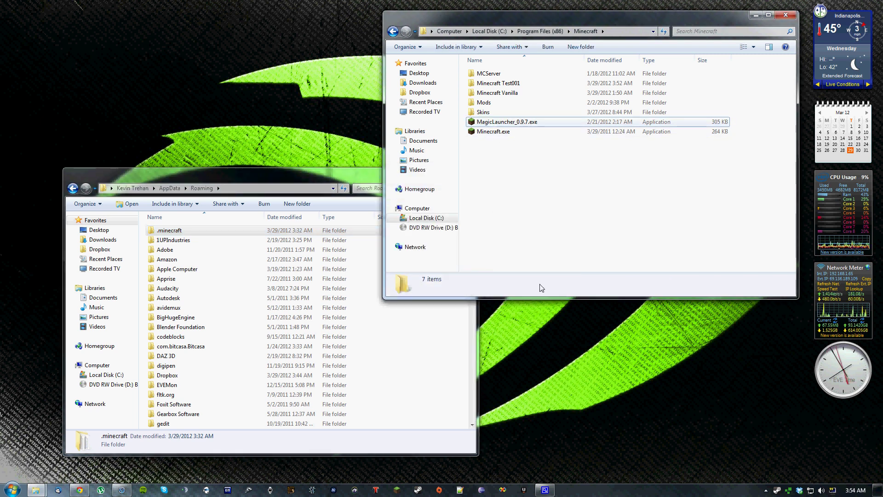
{"action": "left_click", "coordinate": [523, 122]}
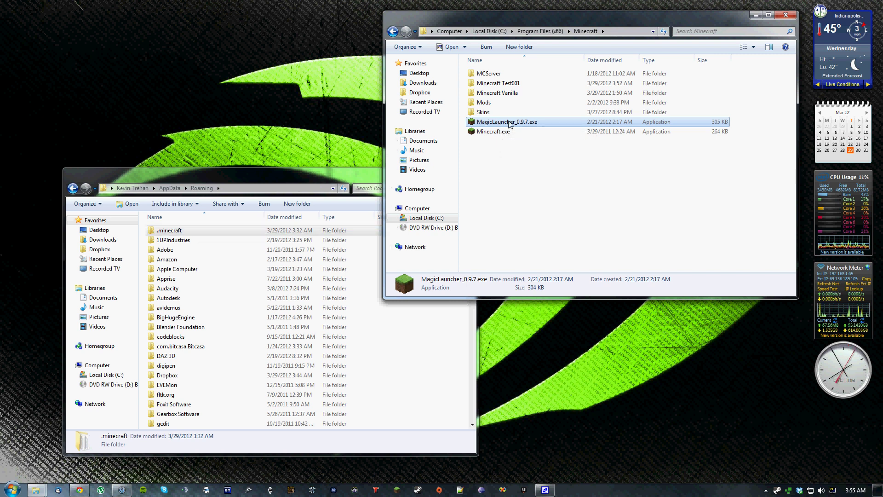
{"action": "left_click", "coordinate": [191, 234]}
{"action": "left_click", "coordinate": [630, 188]}
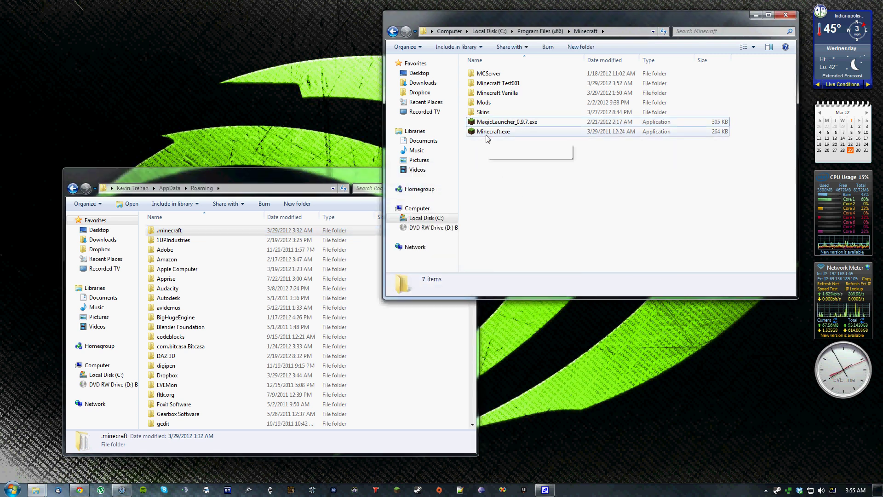
{"action": "left_click", "coordinate": [488, 123]}
- Look inside Minecraft Test001's data folder, then return to the Minecraft folder
{"action": "left_click", "coordinate": [224, 230]}
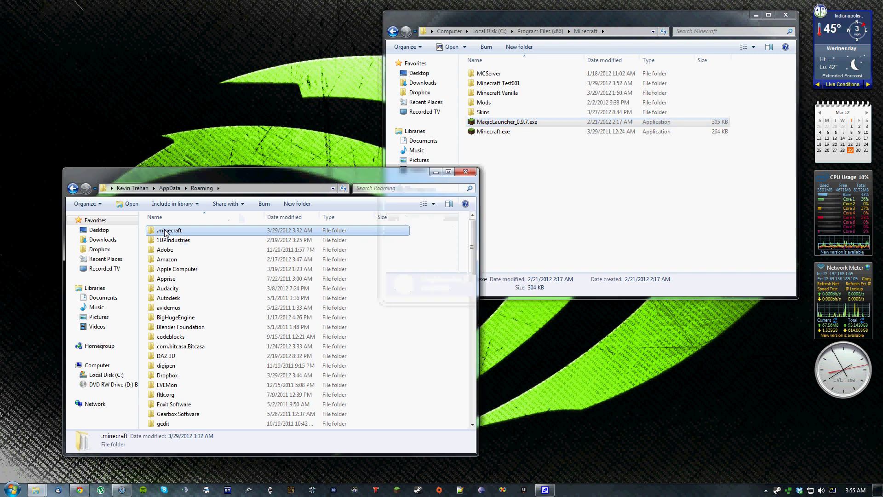
{"action": "left_click", "coordinate": [498, 83]}
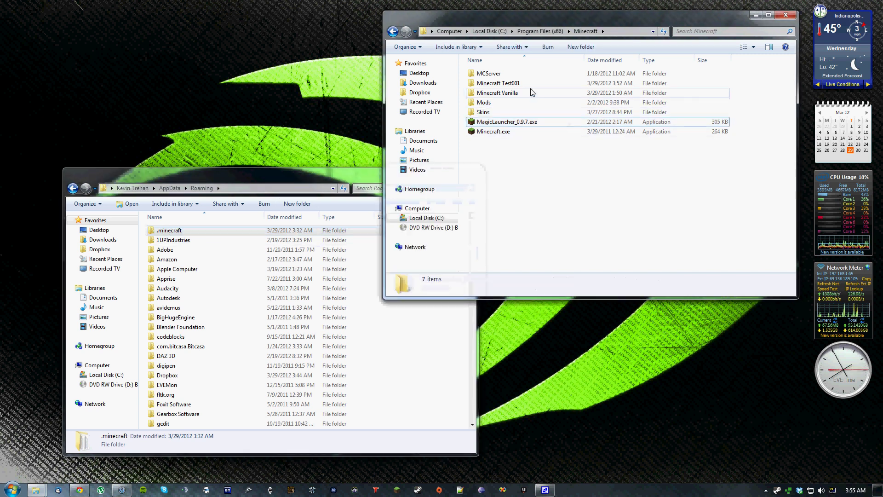
{"action": "double_click", "coordinate": [498, 83]}
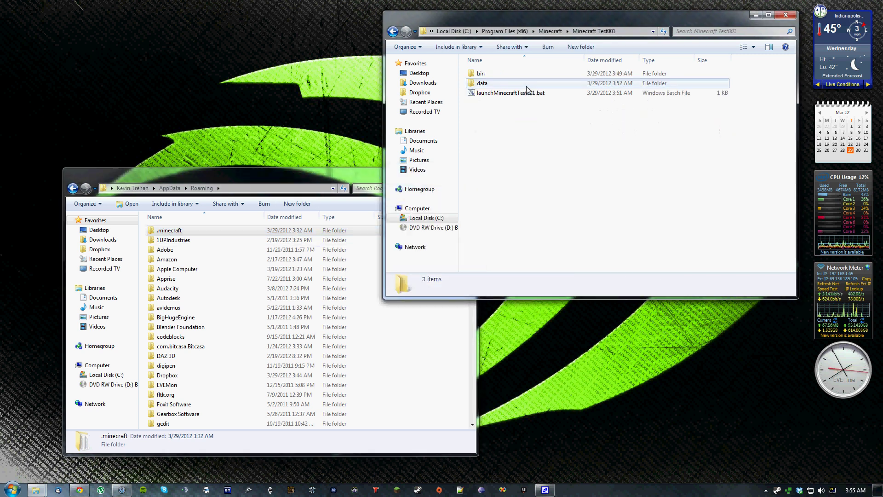
{"action": "double_click", "coordinate": [491, 83]}
{"action": "left_click", "coordinate": [486, 76]}
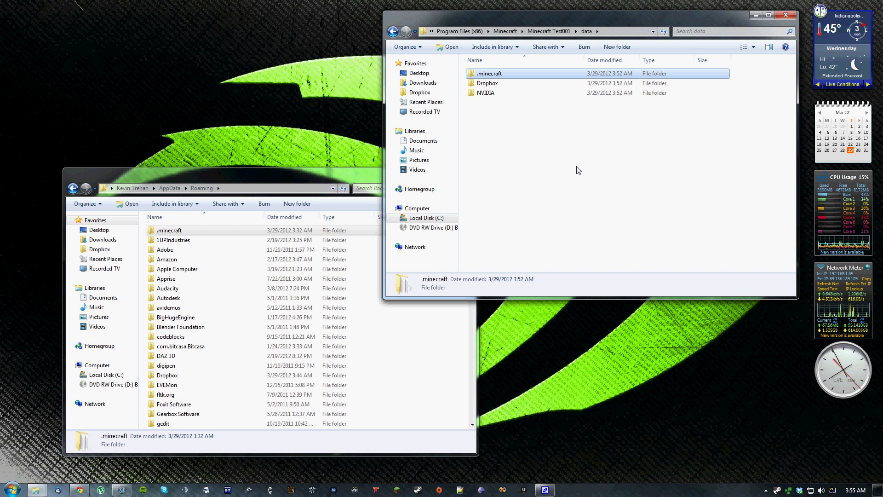
{"action": "key", "text": "BackSpace"}
{"action": "key", "text": "BackSpace"}
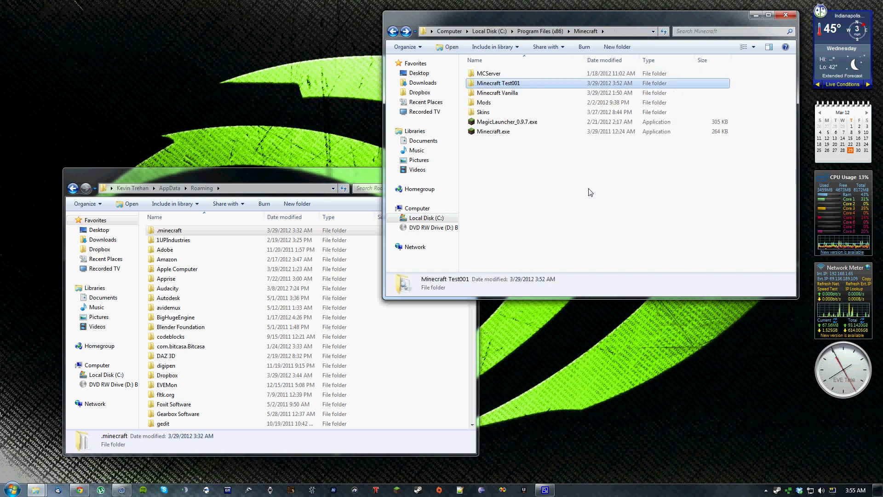
- Delete the Minecraft Test001 folder and start MagicLauncher_0.9.7.exe
{"action": "right_click", "coordinate": [526, 82]}
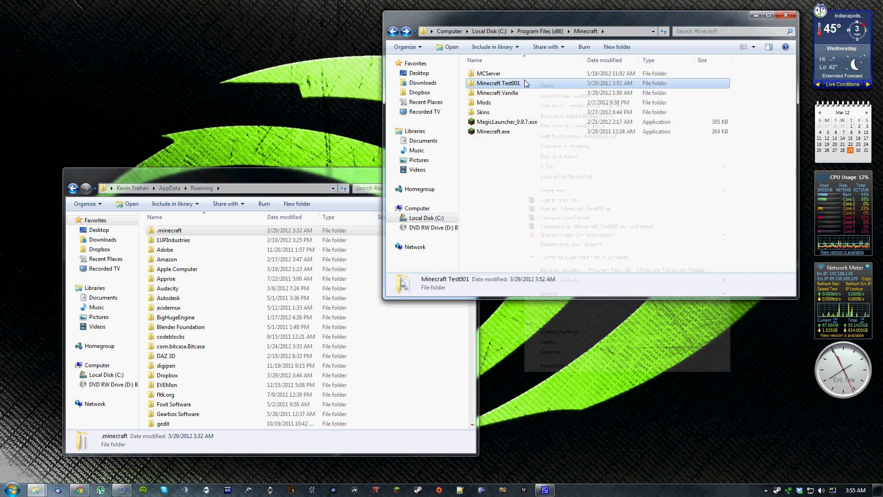
{"action": "left_click", "coordinate": [548, 341]}
{"action": "left_click", "coordinate": [471, 284]}
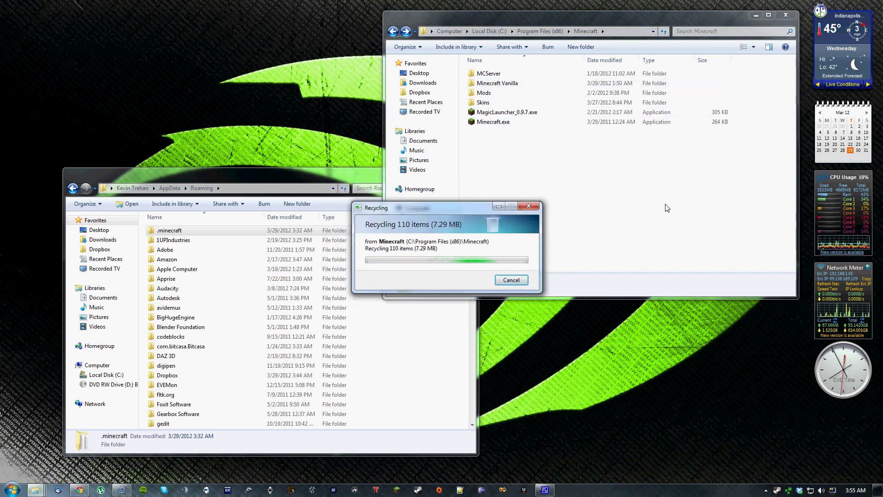
{"action": "left_click", "coordinate": [521, 115]}
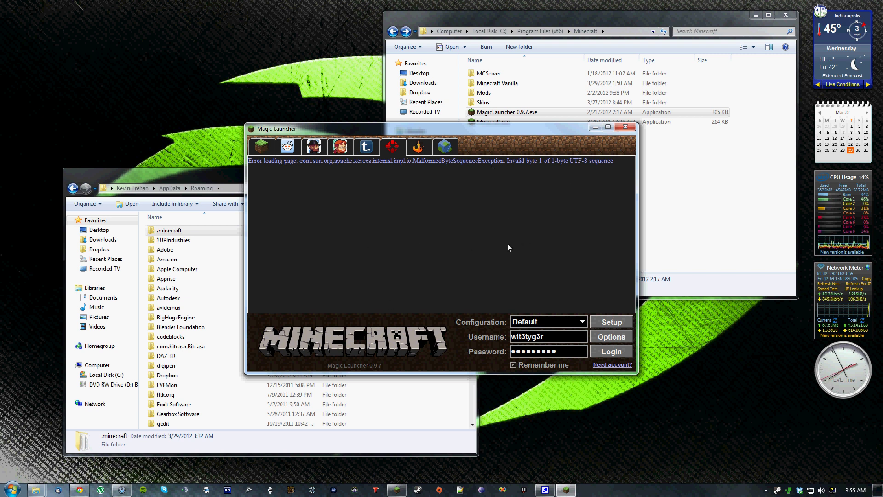
- Log in to start Minecraft 1.1 at its main menu, then select Minecraft Vanilla in Explorer
{"action": "left_click", "coordinate": [618, 352]}
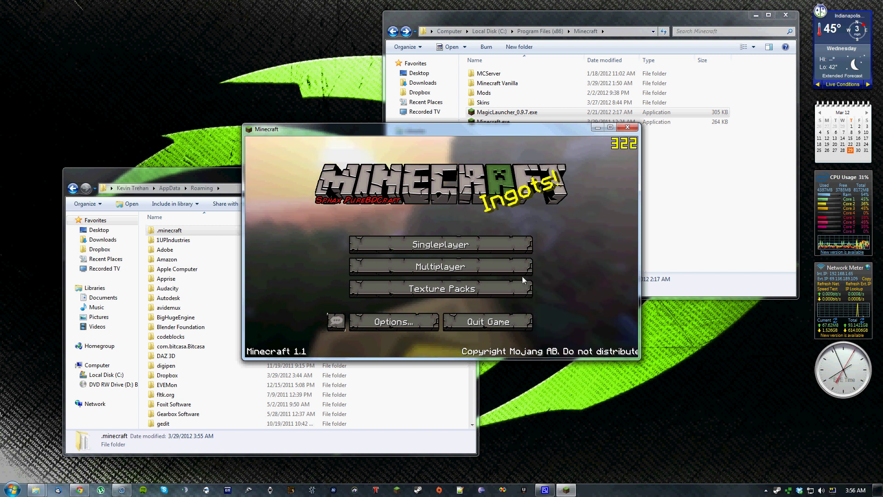
{"action": "left_click", "coordinate": [504, 250]}
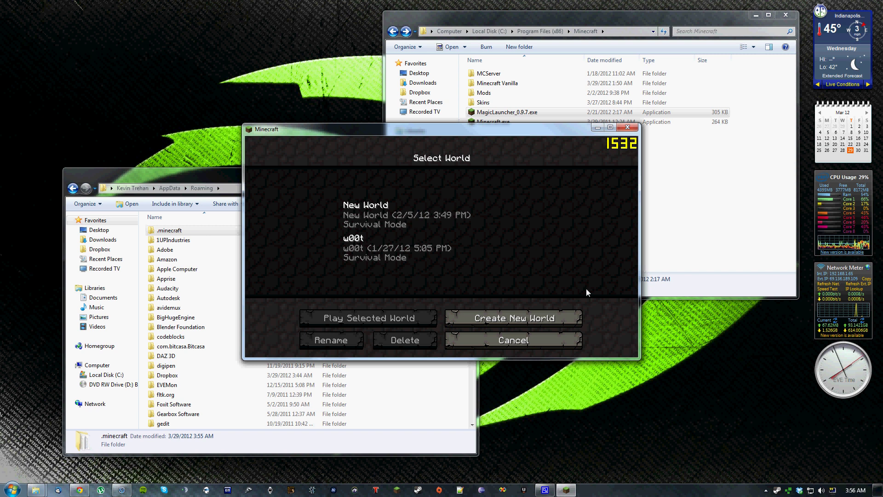
{"action": "left_click", "coordinate": [529, 340]}
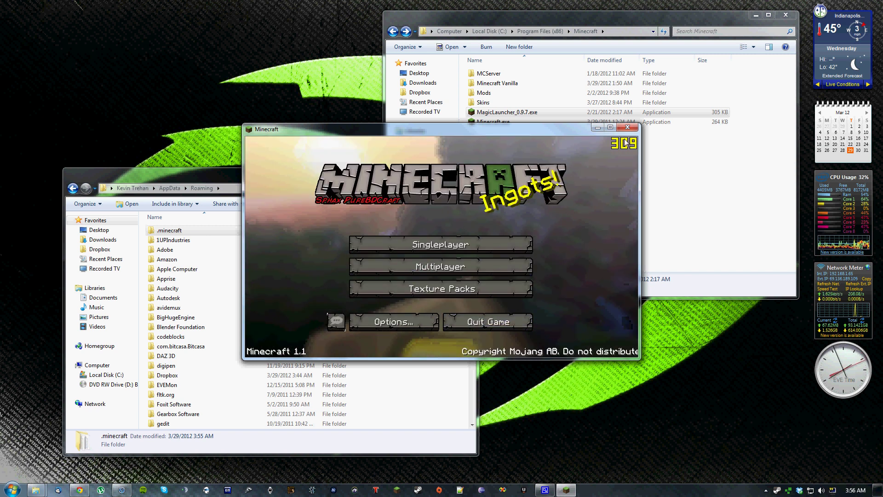
{"action": "left_click", "coordinate": [738, 235]}
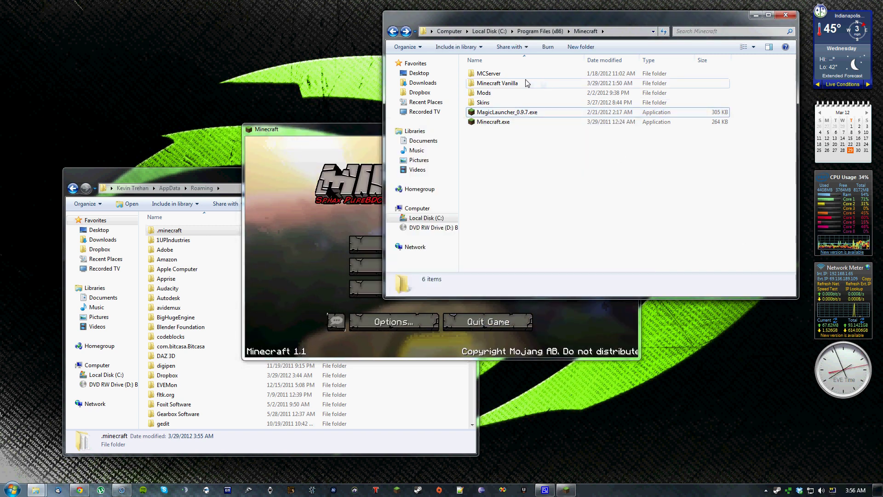
{"action": "left_click", "coordinate": [500, 86]}
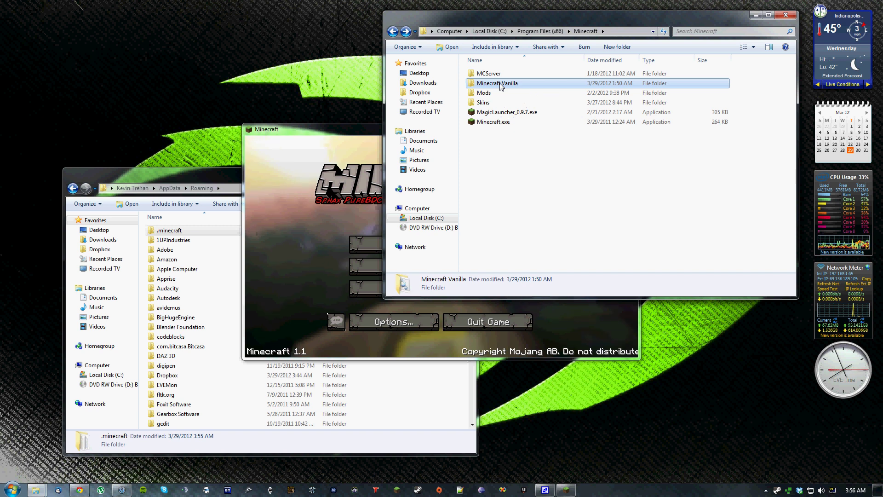
- Run launchMinecraftVanilla.bat from Minecraft Vanilla and log in to start Minecraft 1.2.4
{"action": "double_click", "coordinate": [500, 86]}
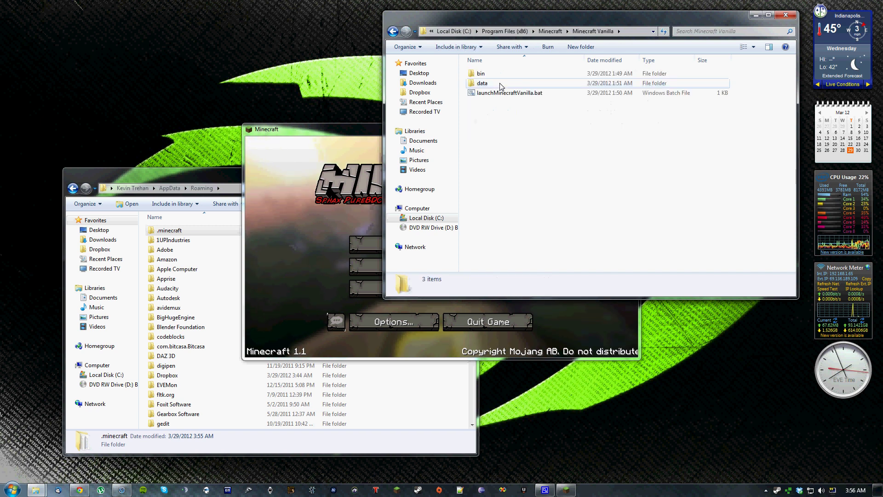
{"action": "double_click", "coordinate": [539, 95]}
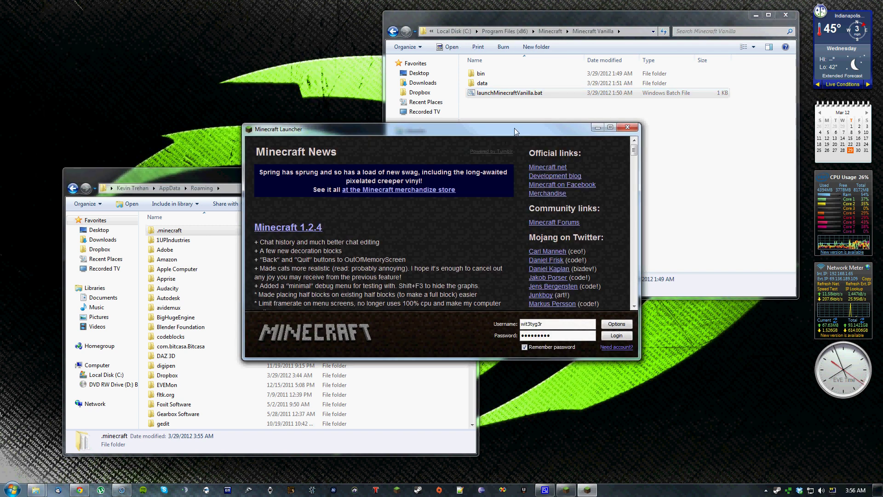
{"action": "left_click_drag", "start_coordinate": [526, 132], "coordinate": [653, 84]}
{"action": "left_click", "coordinate": [743, 288]}
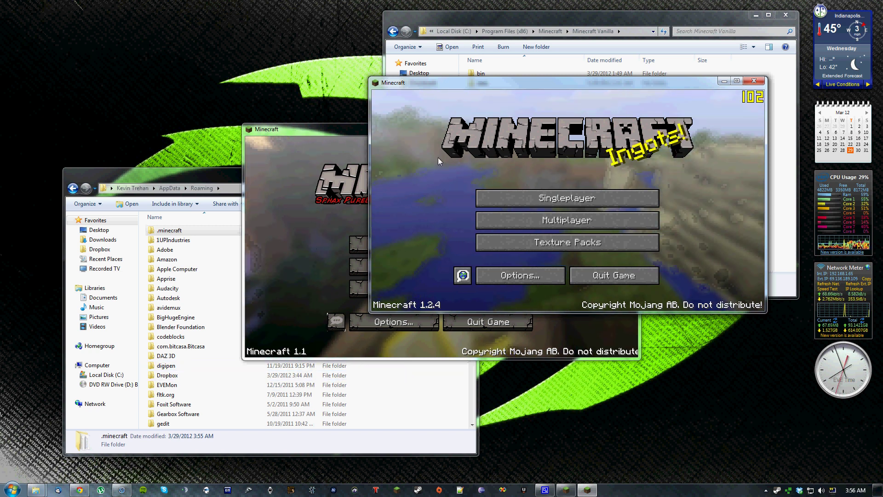
- Move the Minecraft 1.2.4 window up and left, partly overlapping Minecraft 1.1
{"action": "left_click_drag", "start_coordinate": [490, 85], "coordinate": [533, 58]}
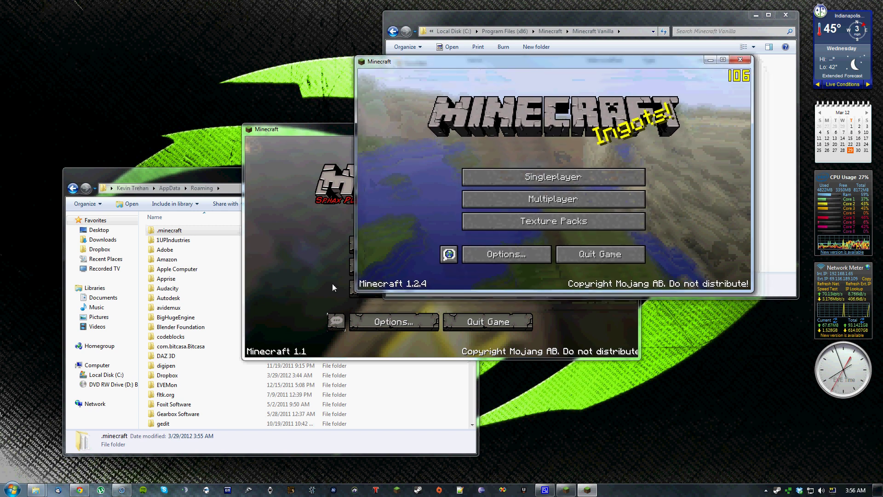